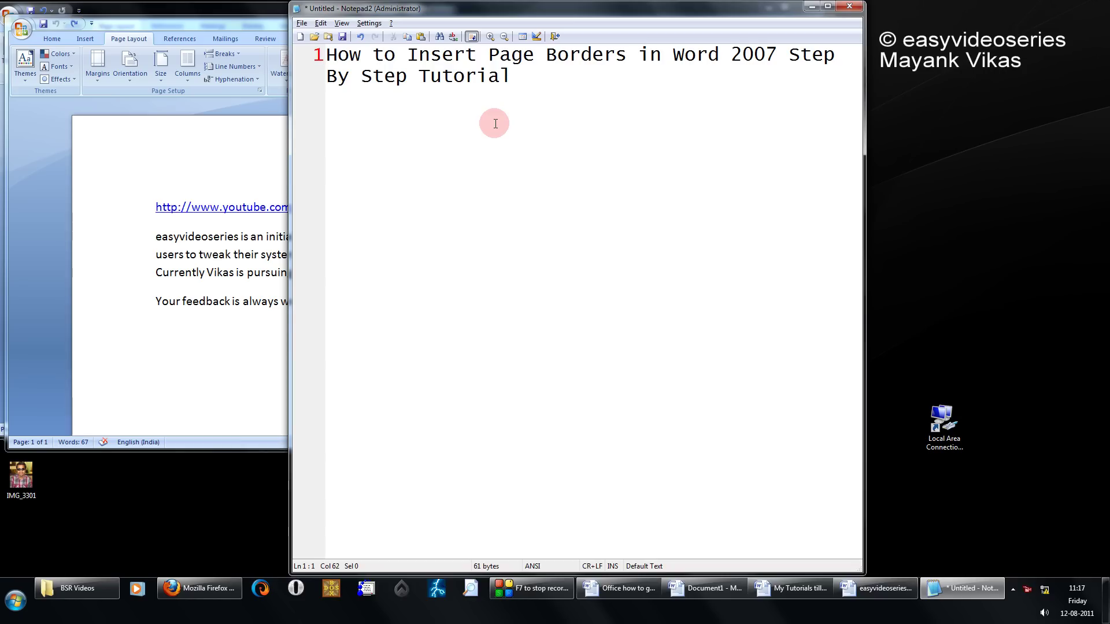
left_click(810, 7)
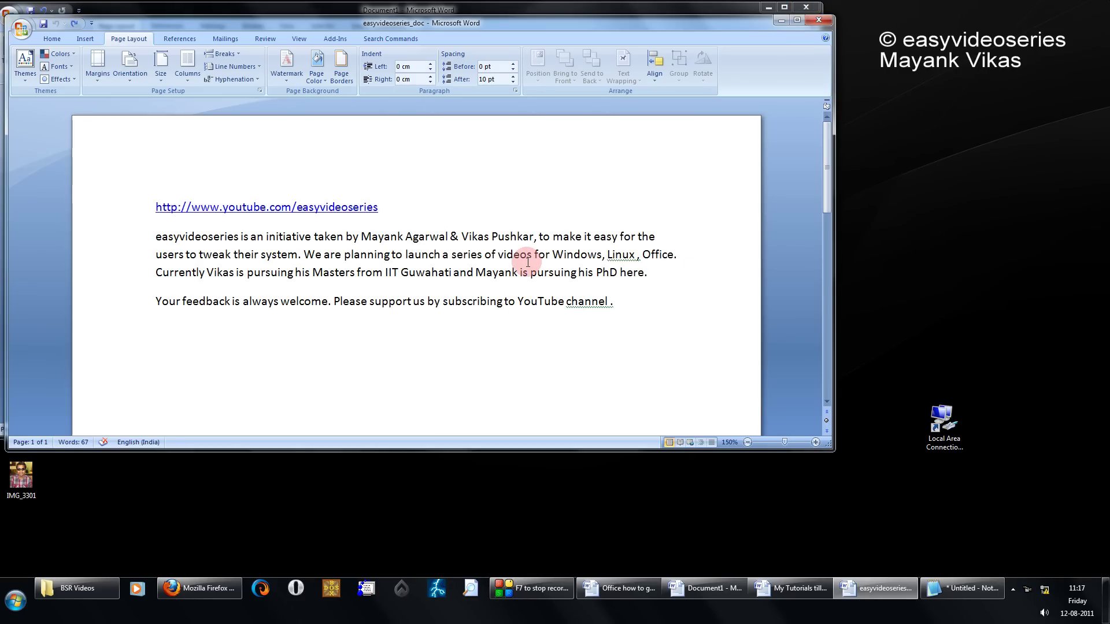
left_click(52, 39)
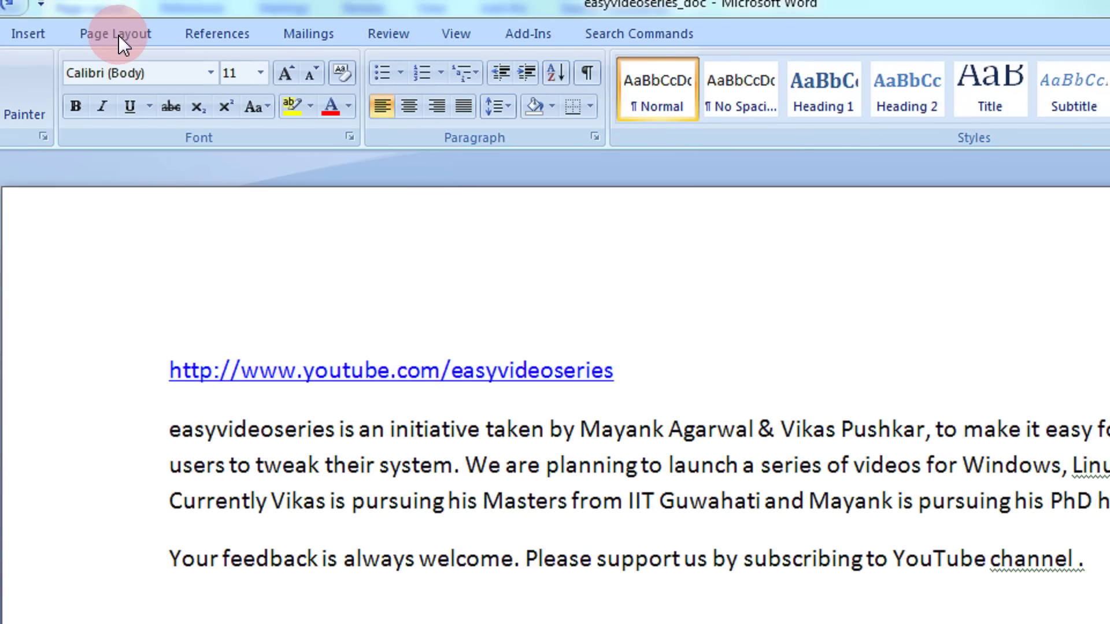
left_click(119, 36)
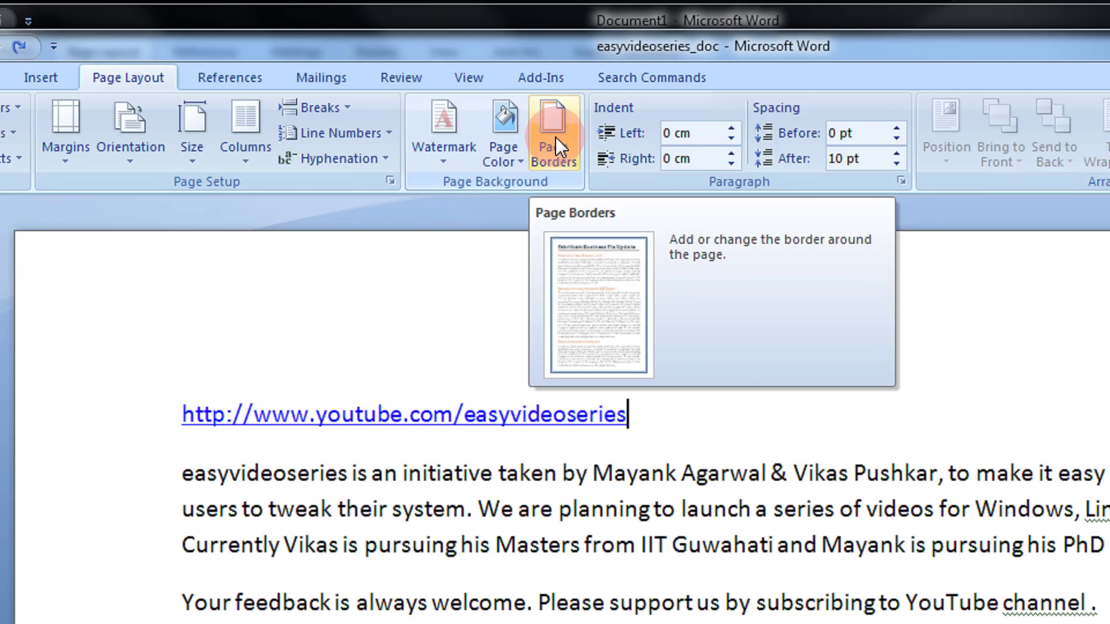
- Apply a plain Box page border, ½ pt solid black, around the whole document
left_click(555, 139)
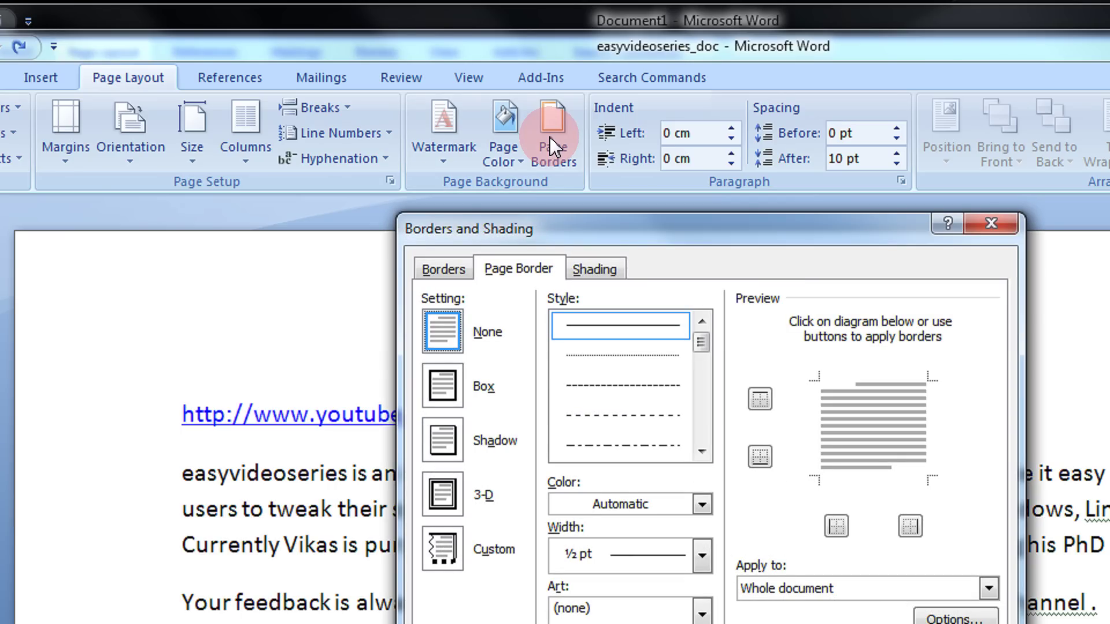
left_click(439, 385)
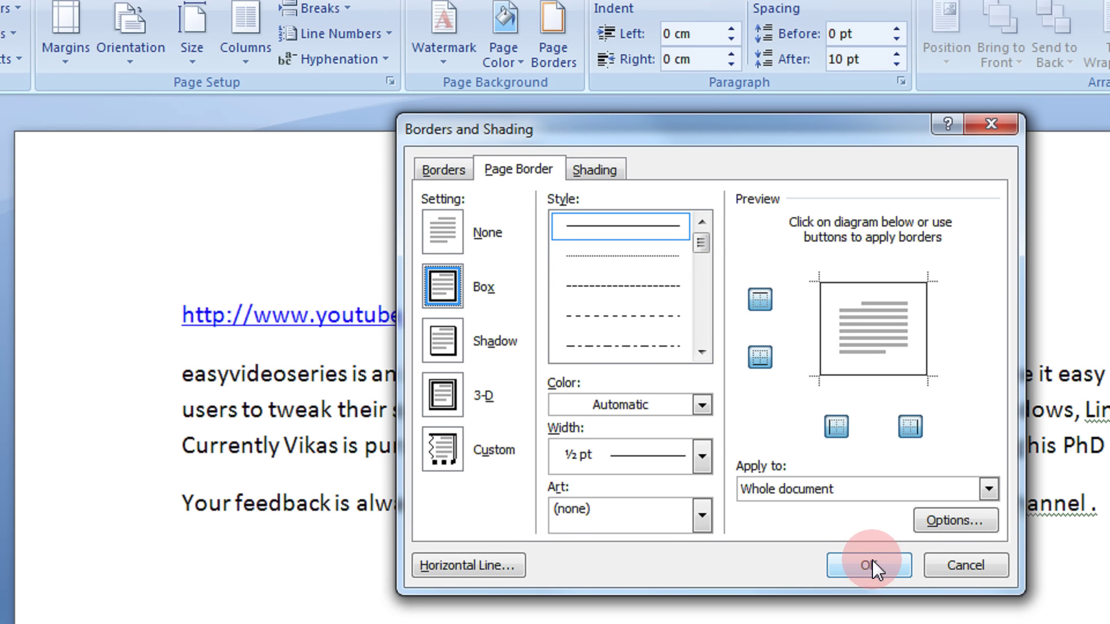
left_click(873, 560)
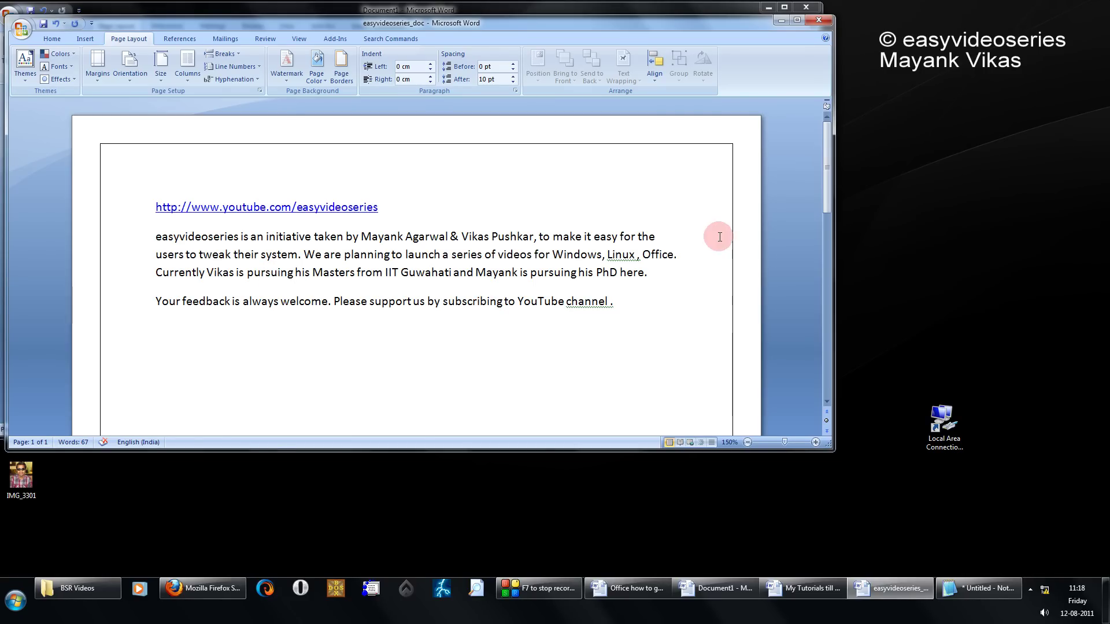
- Select the two paragraphs and paste a copy below the original
left_click_drag(828, 147, 826, 346)
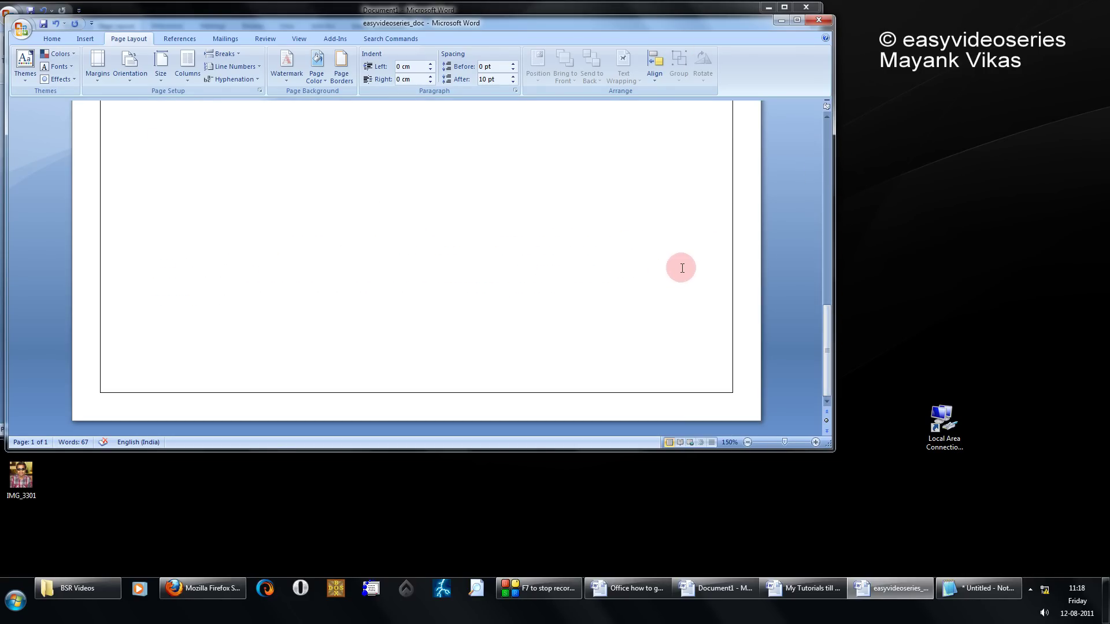
scroll(665, 237, "up", 15)
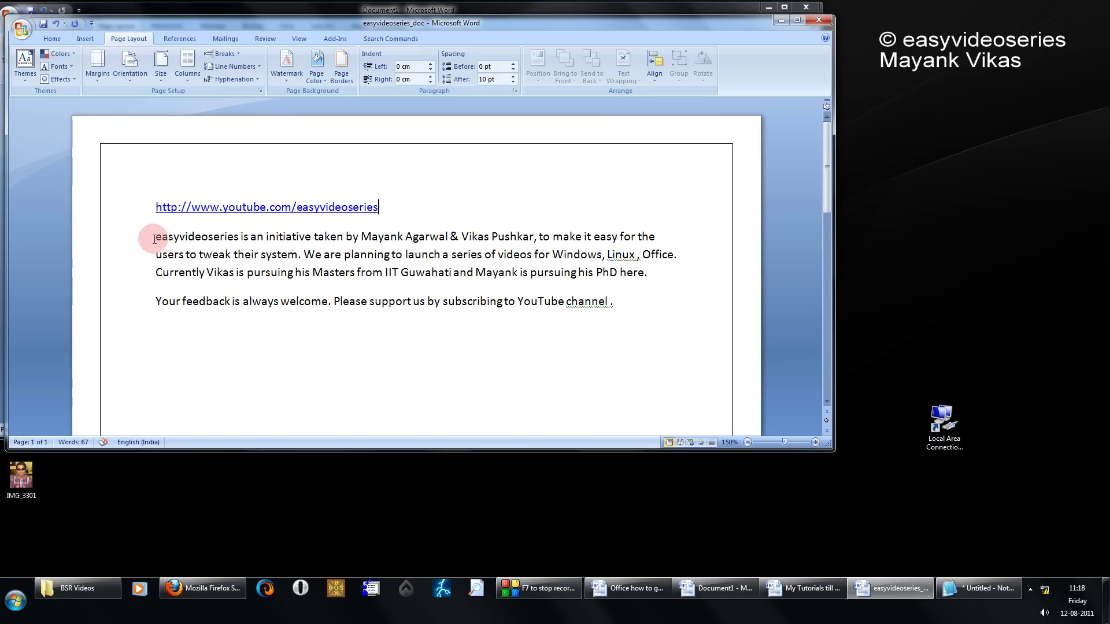
left_click_drag(154, 239, 614, 339)
key("ctrl+c")
left_click(643, 314)
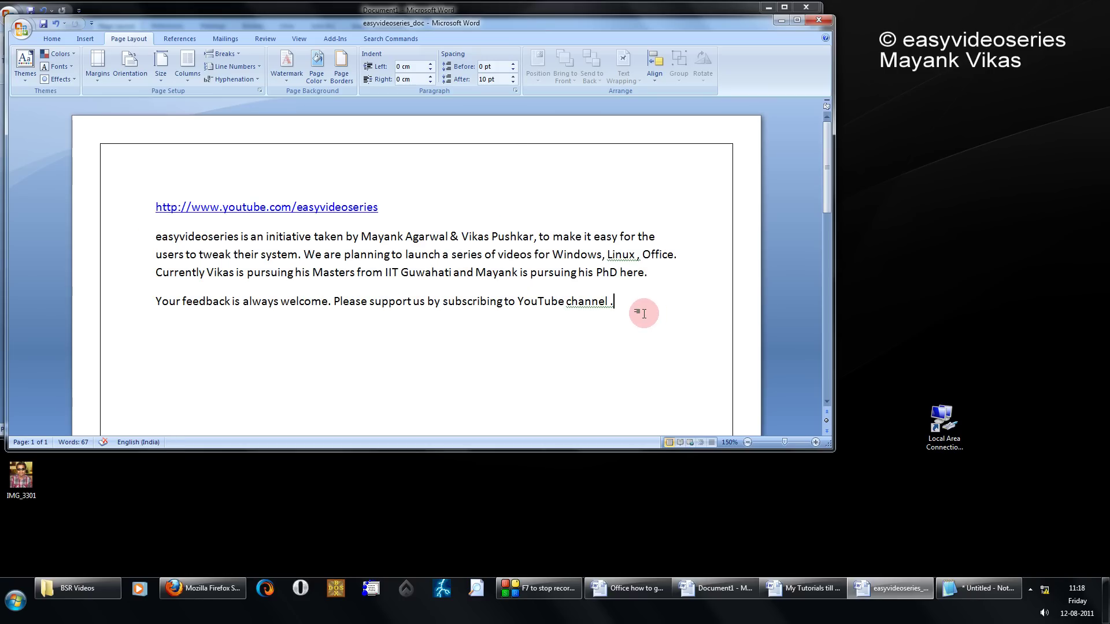
key("Return")
key("ctrl+v")
- Paste the two paragraphs again so the text reaches 530 words over several pages
scroll(643, 313, "down", 5)
scroll(643, 313, "up", 3)
key("ctrl+v")
key("ctrl+v")
key("ctrl+v")
key("ctrl+v")
key("ctrl+v")
key("ctrl+v")
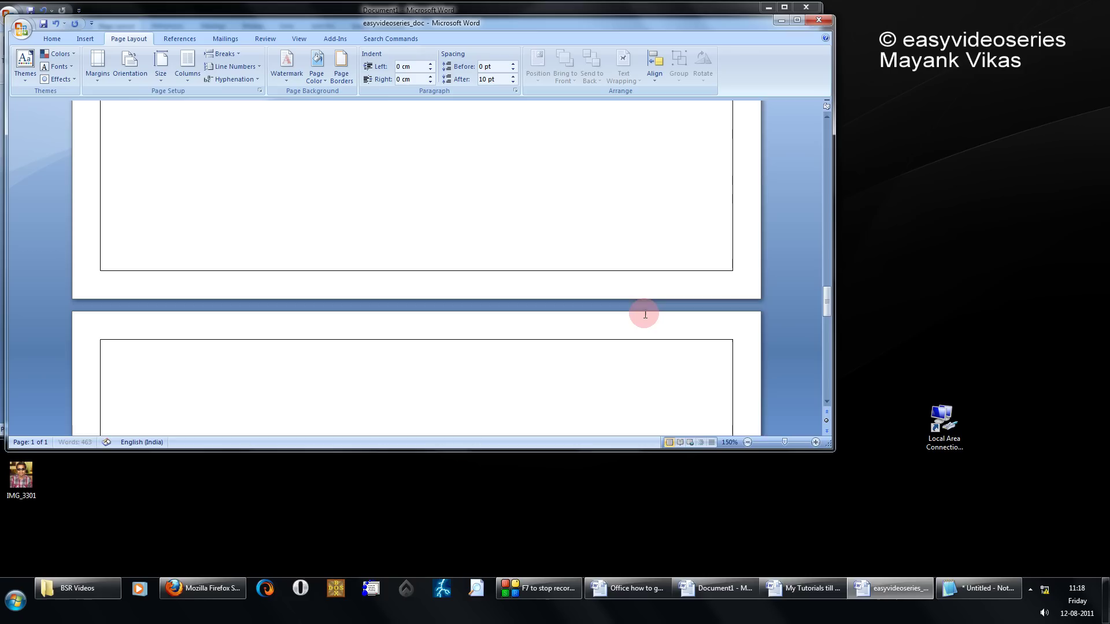
scroll(645, 313, "up", 8)
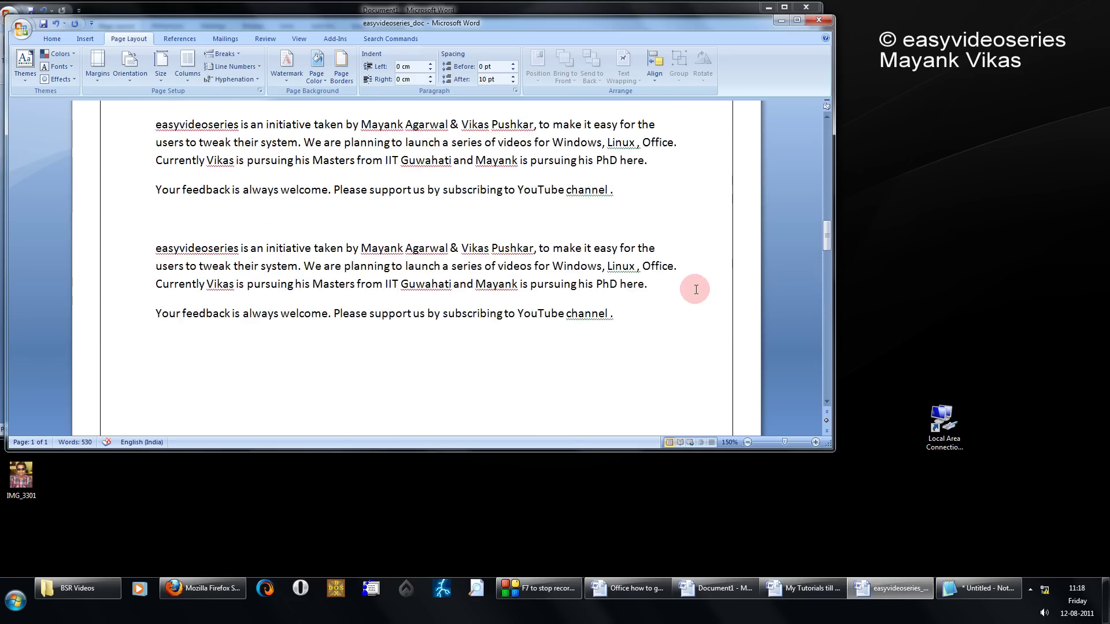
scroll(693, 289, "down", 15)
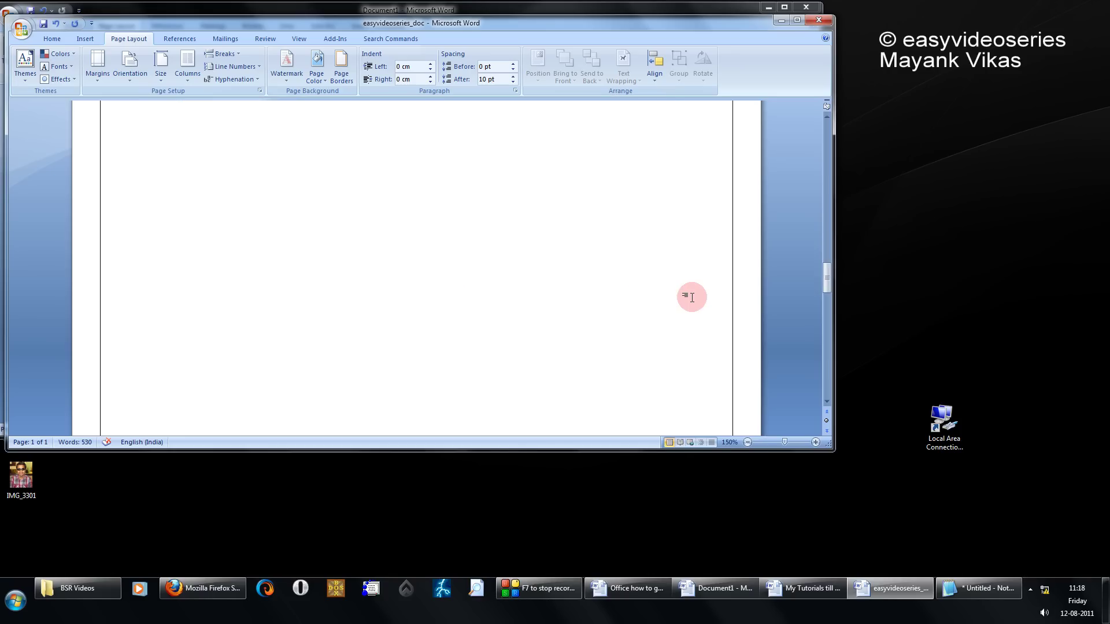
scroll(690, 303, "up", 10)
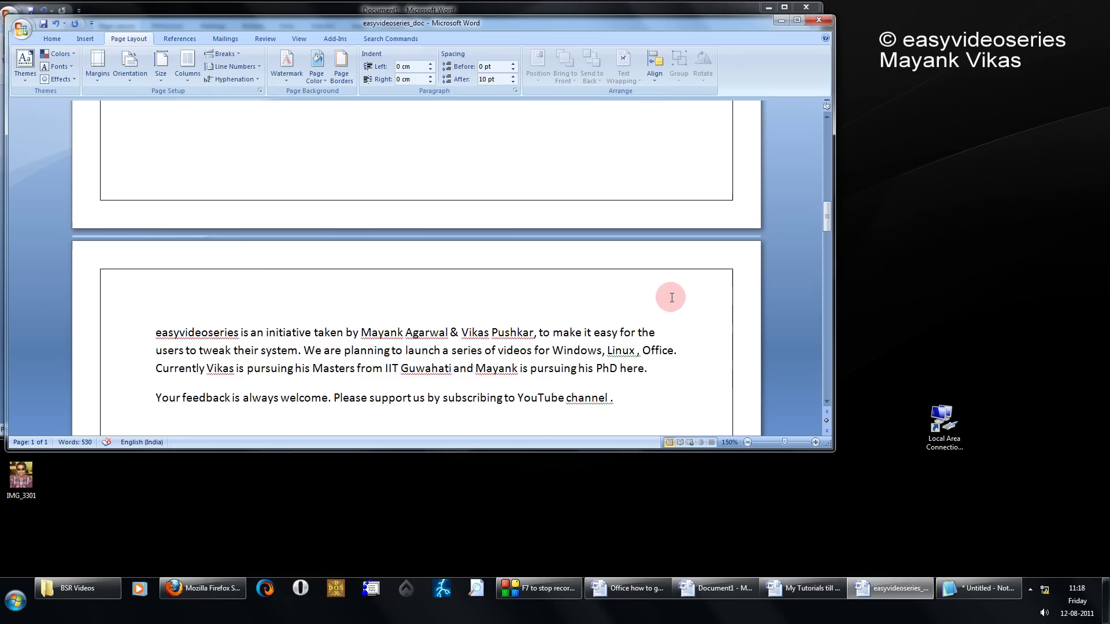
scroll(671, 297, "up", 4)
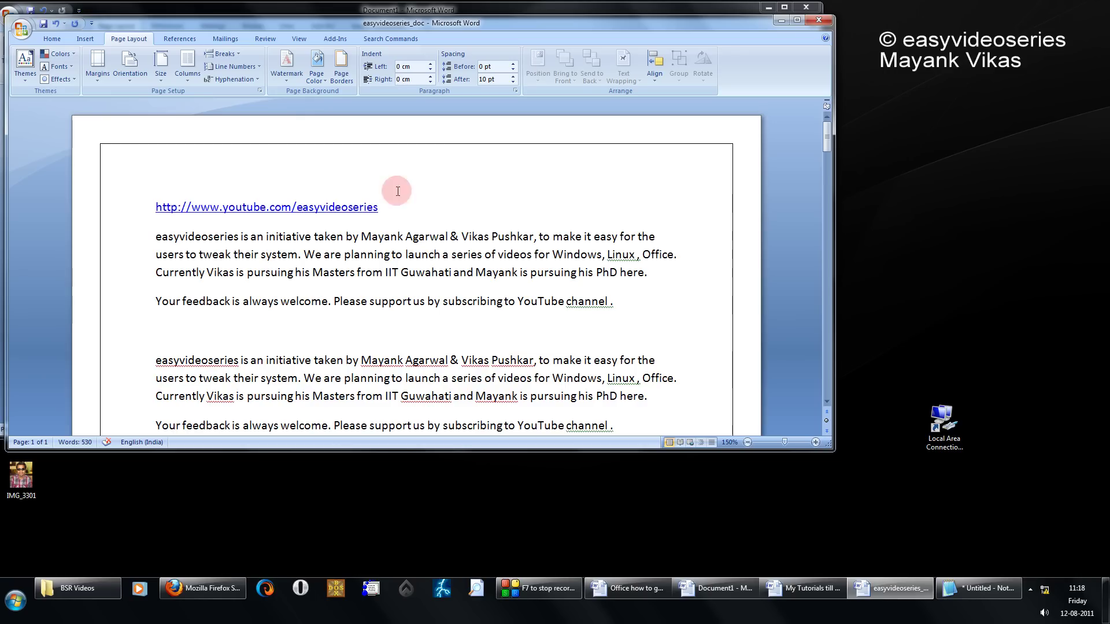
- Change the page border to a red Box, 2¼ pt wide, around every page
left_click(443, 166)
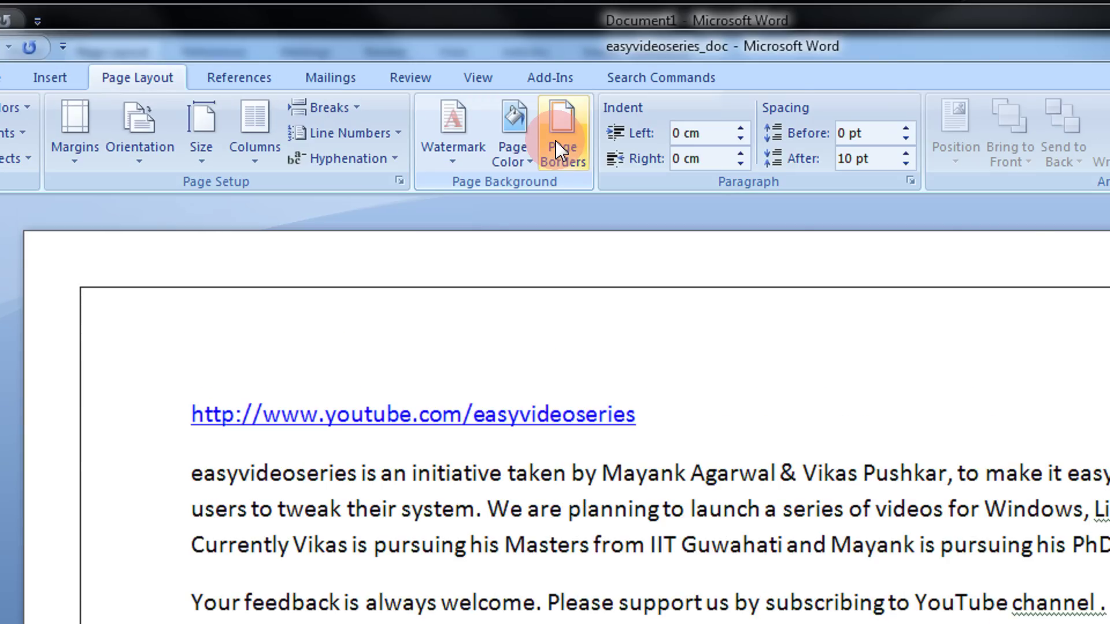
left_click(338, 70)
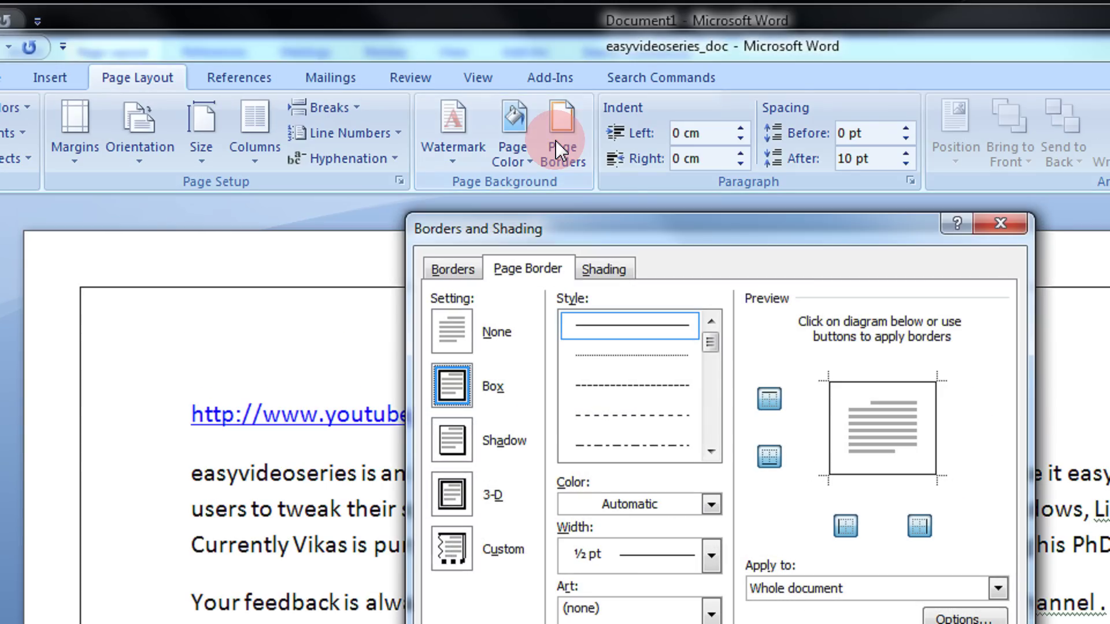
left_click_drag(609, 241, 485, 119)
left_click(332, 249)
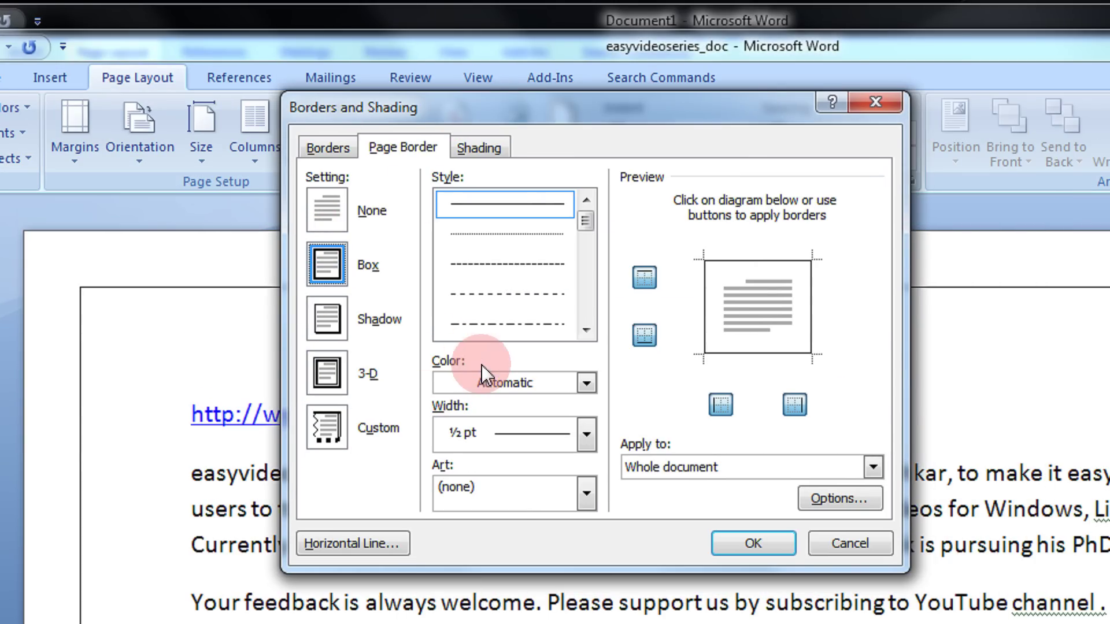
left_click(499, 385)
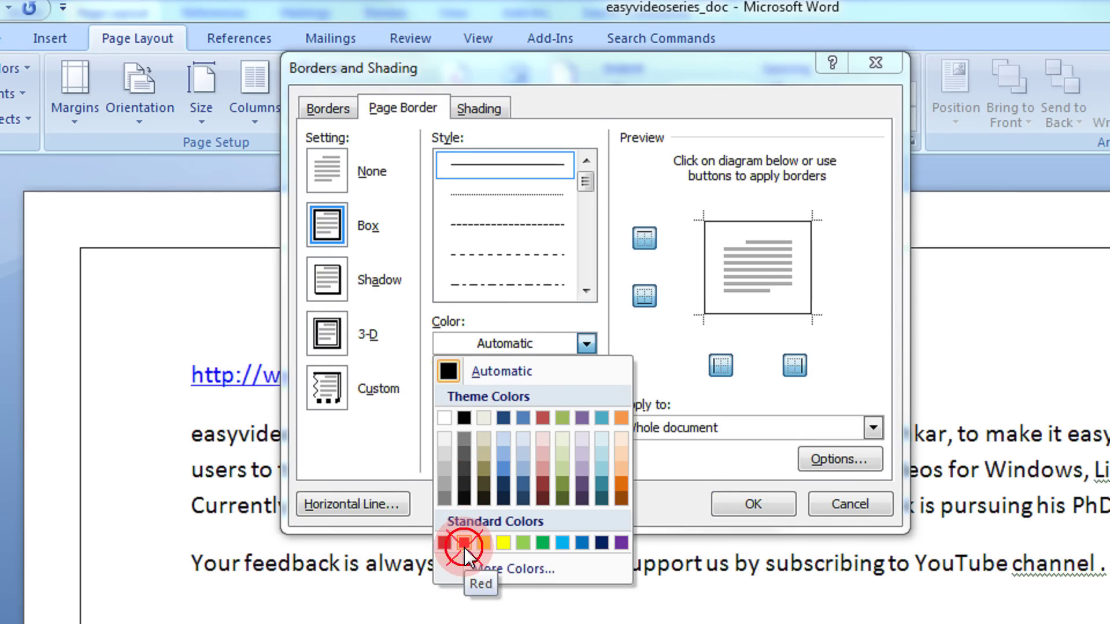
left_click(464, 556)
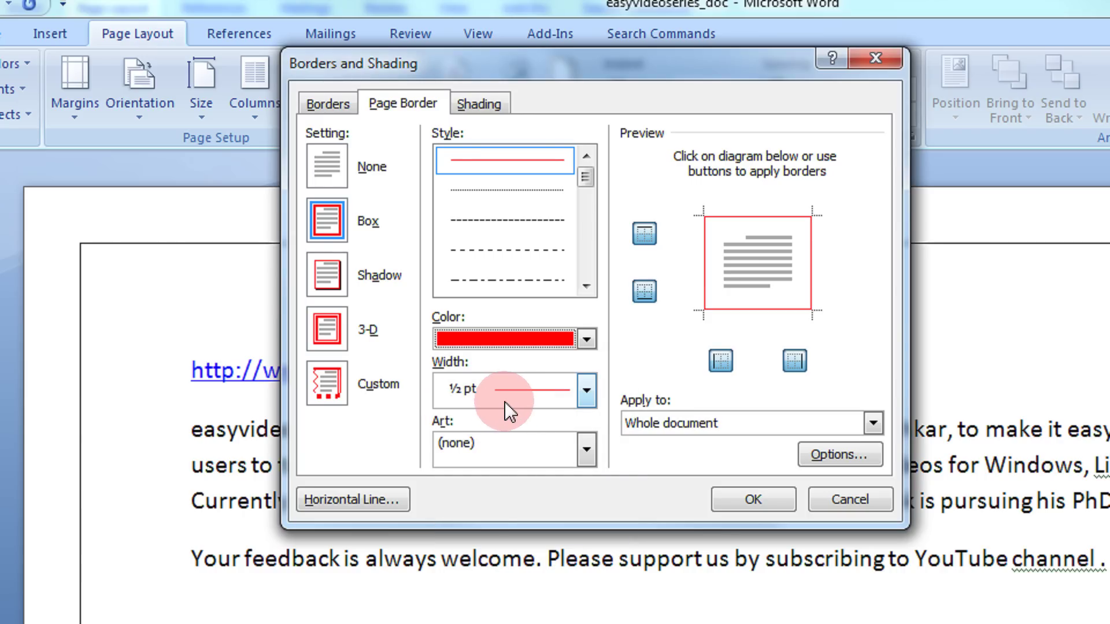
left_click(588, 391)
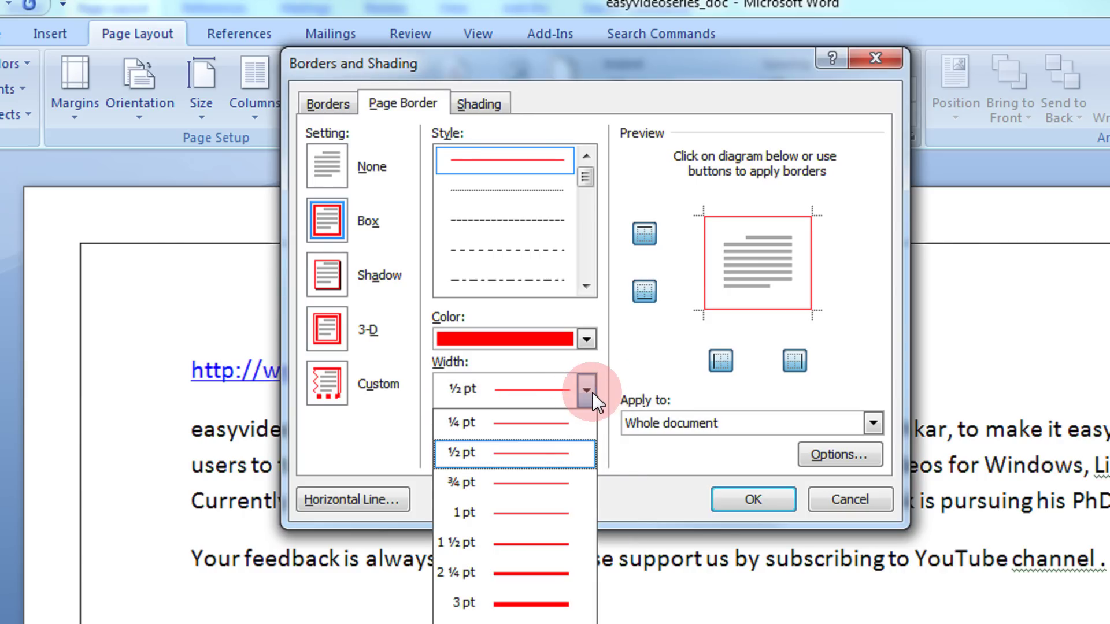
left_click(579, 484)
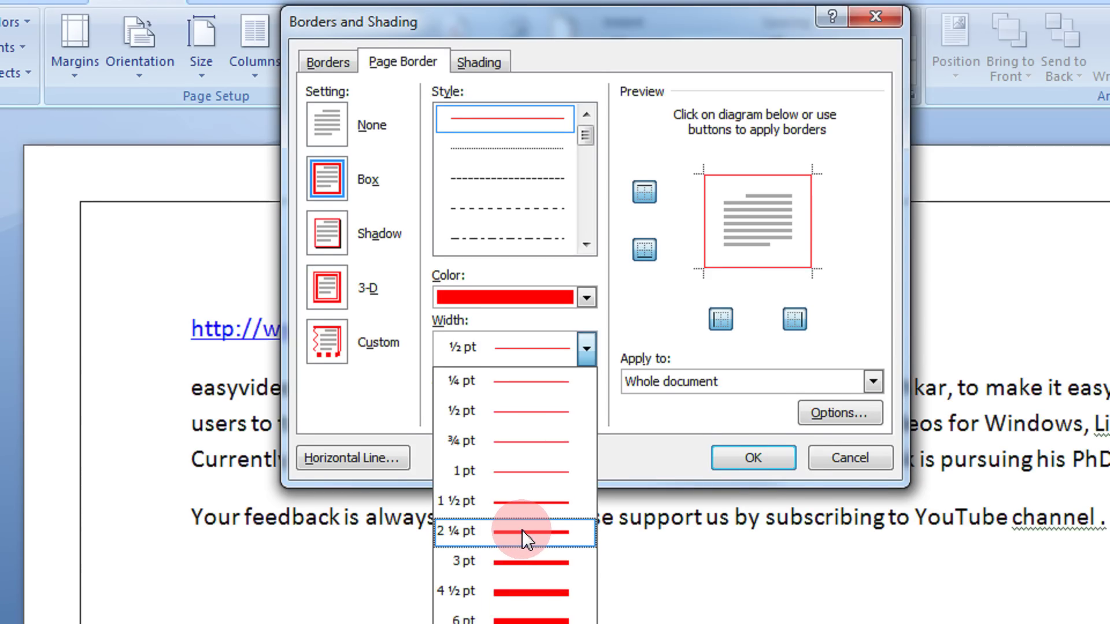
left_click(524, 558)
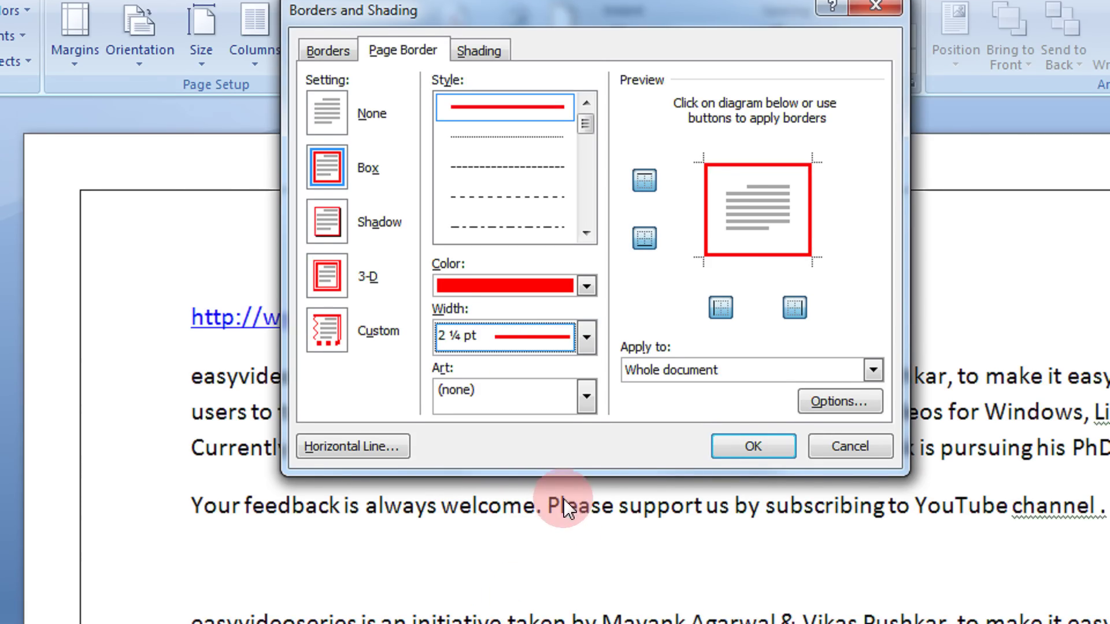
left_click(719, 442)
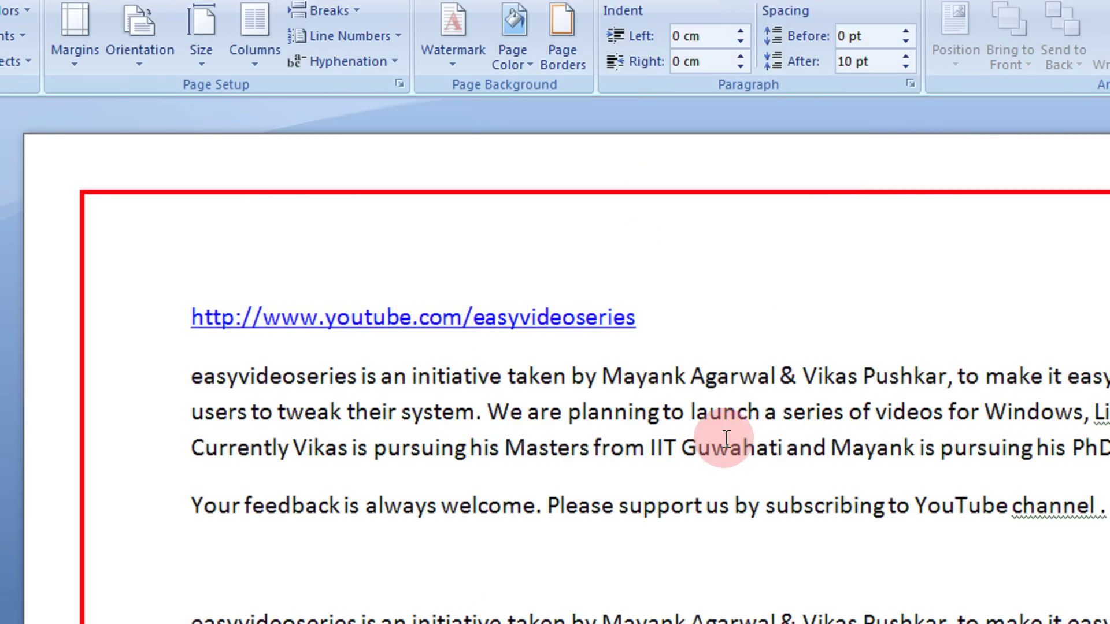
scroll(746, 347, "down", 2)
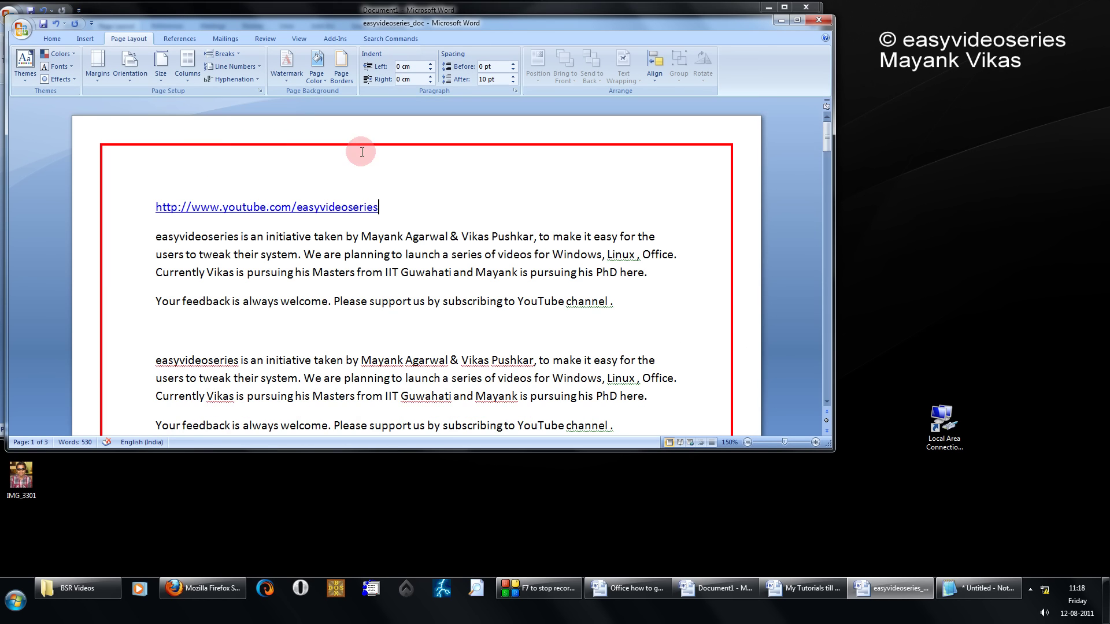
scroll(509, 211, "down", 3)
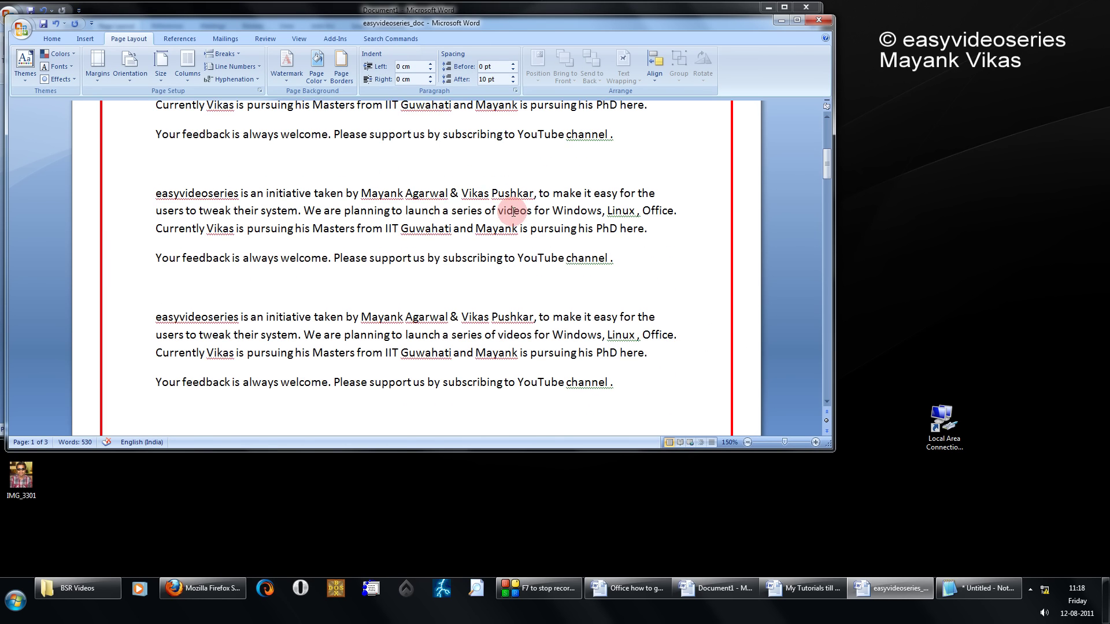
scroll(512, 212, "down", 12)
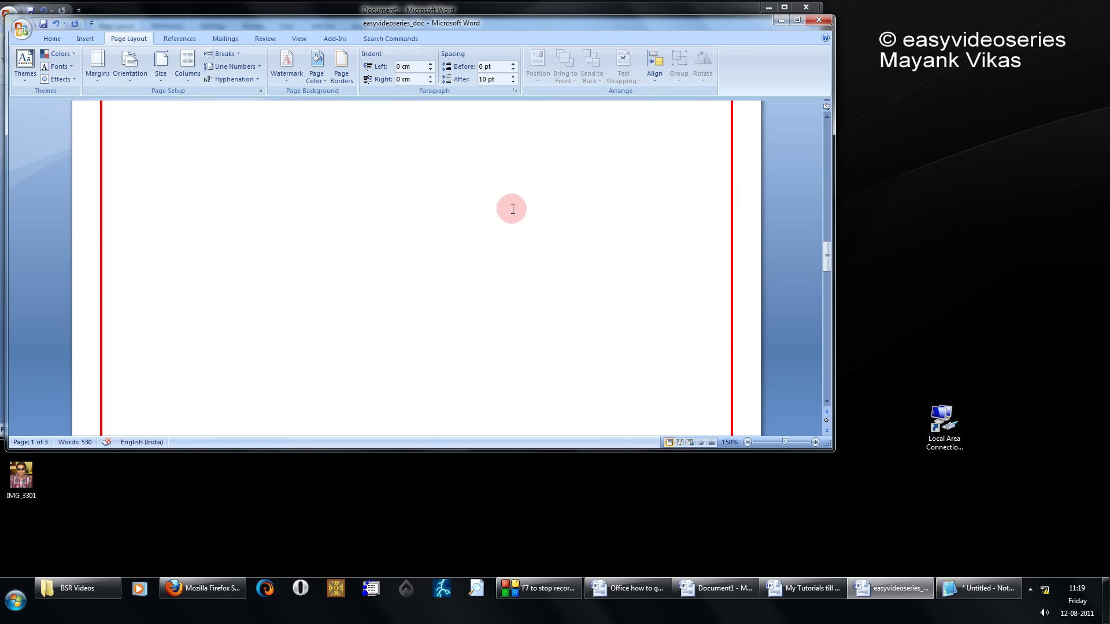
scroll(512, 209, "up", 15)
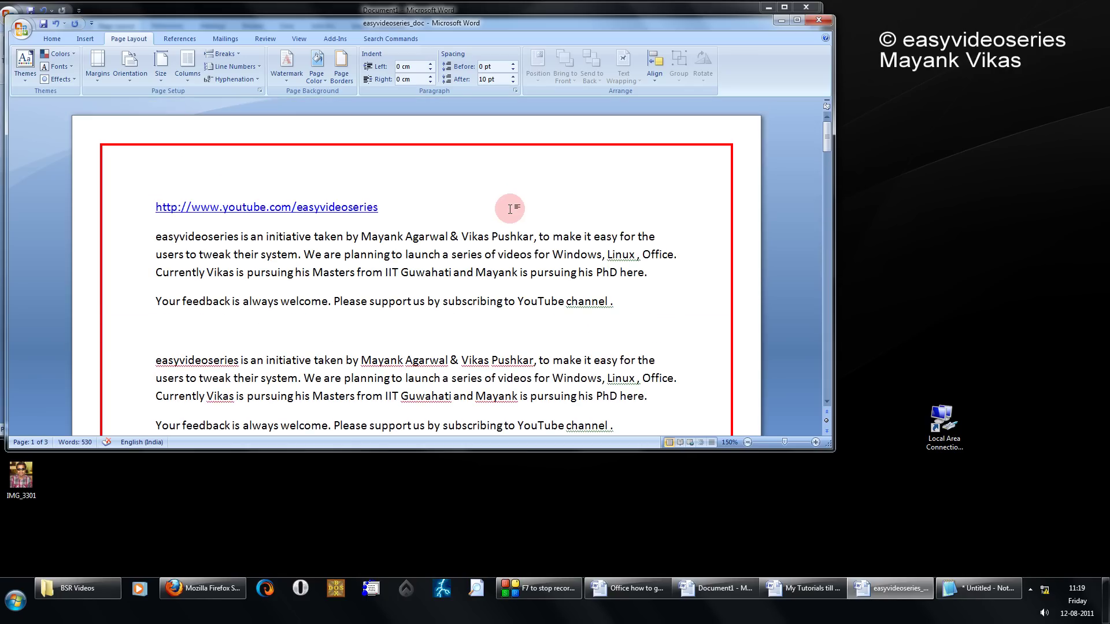
left_click(422, 178)
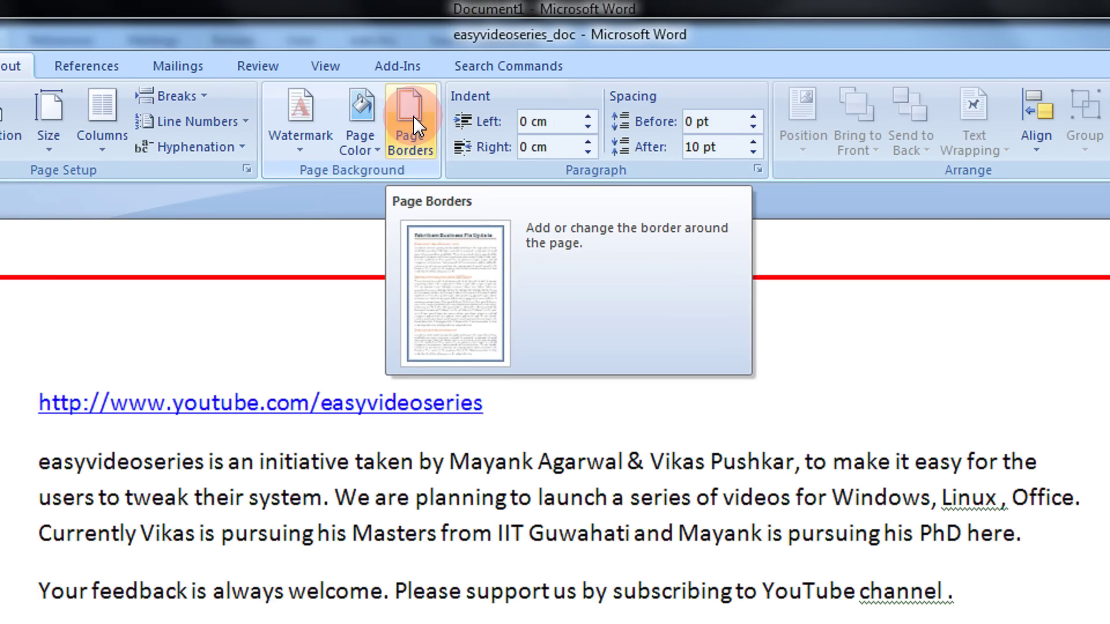
- Pick the double-line style, dark blue colour and 1½ pt width for the page border
left_click(414, 117)
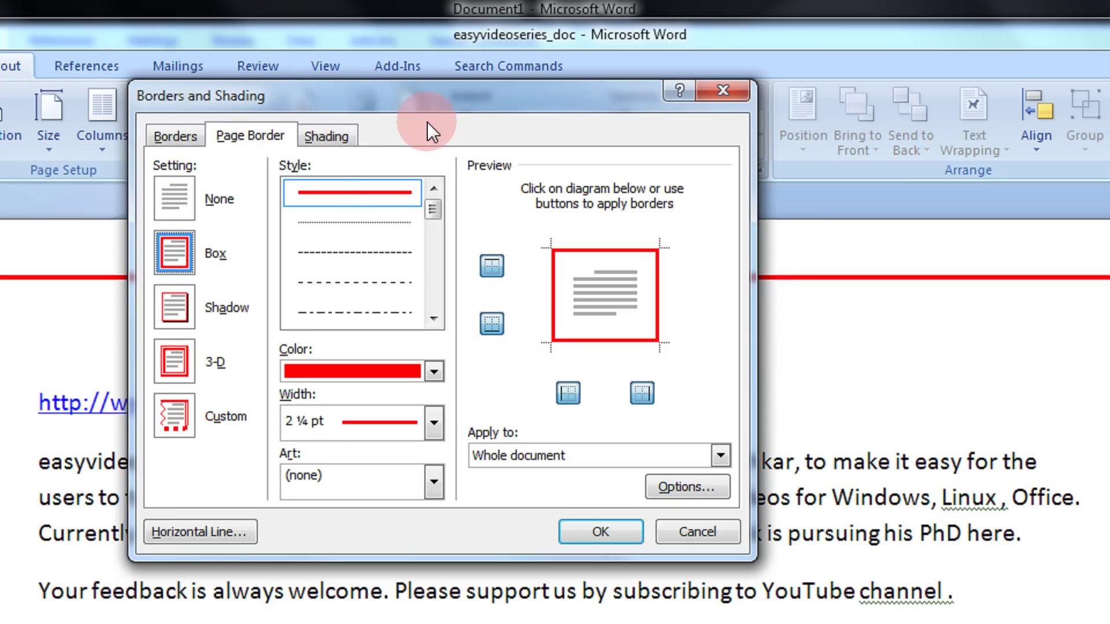
left_click(354, 194)
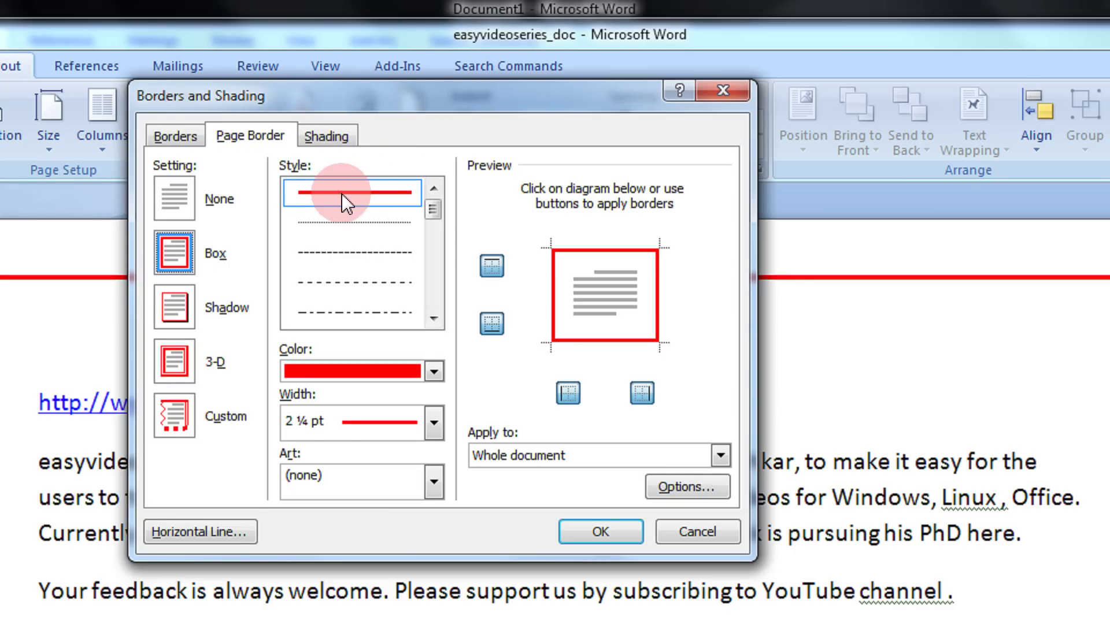
left_click(370, 222)
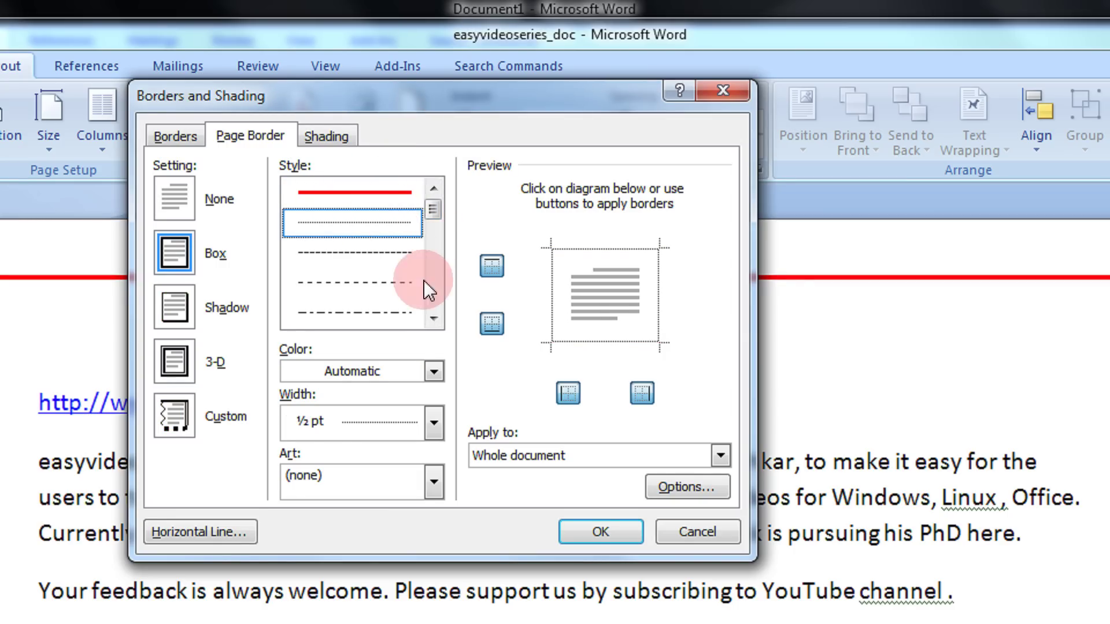
left_click_drag(428, 218, 428, 248)
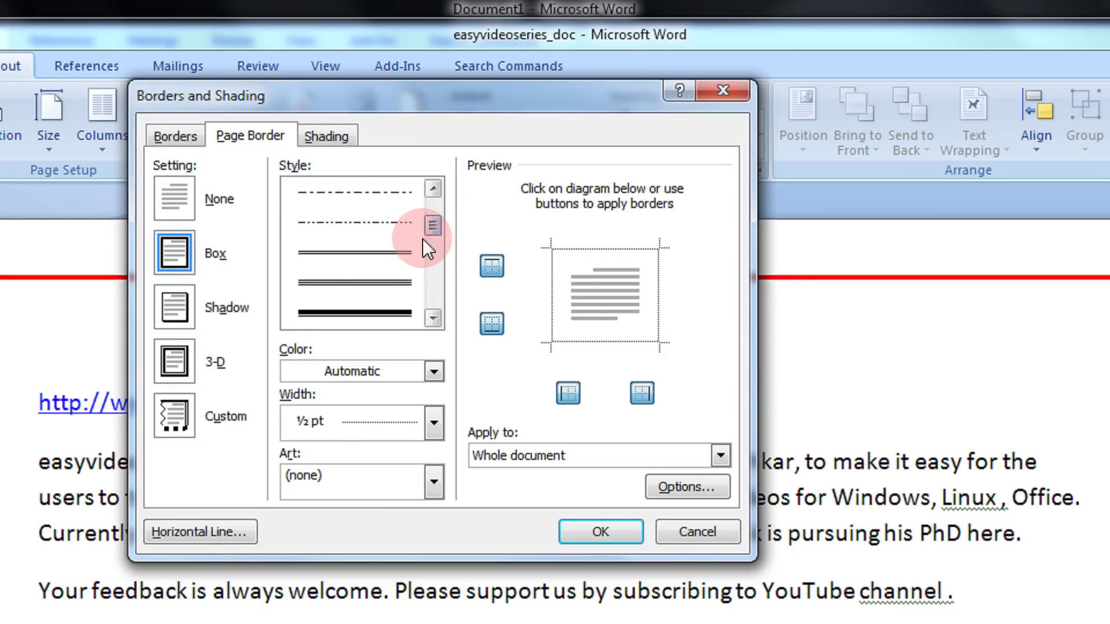
left_click(379, 253)
left_click(428, 364)
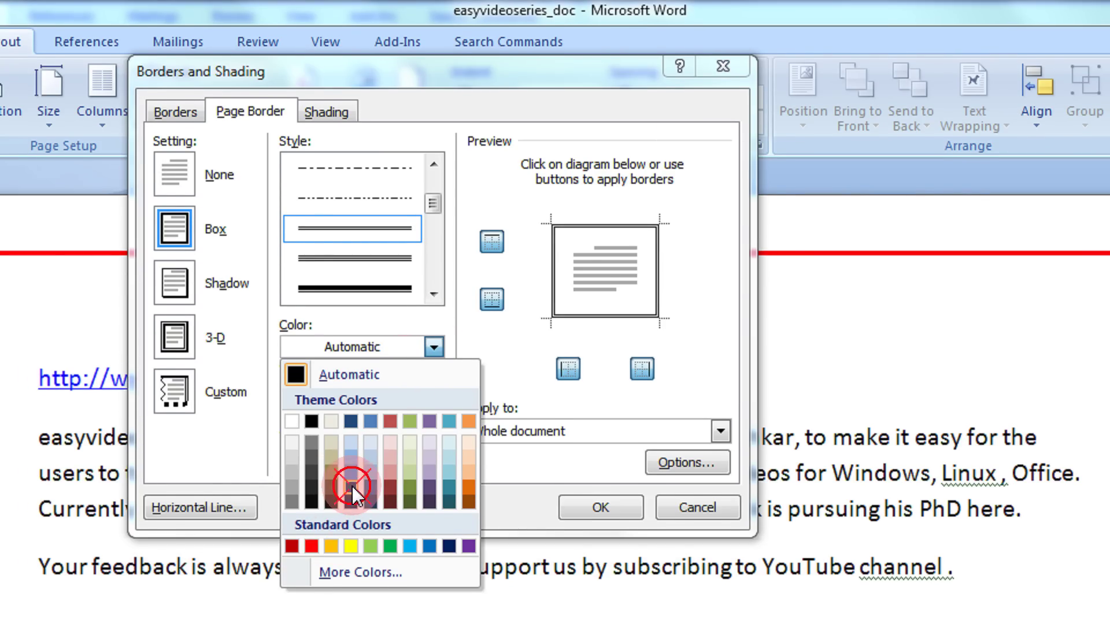
left_click(351, 488)
left_click(397, 402)
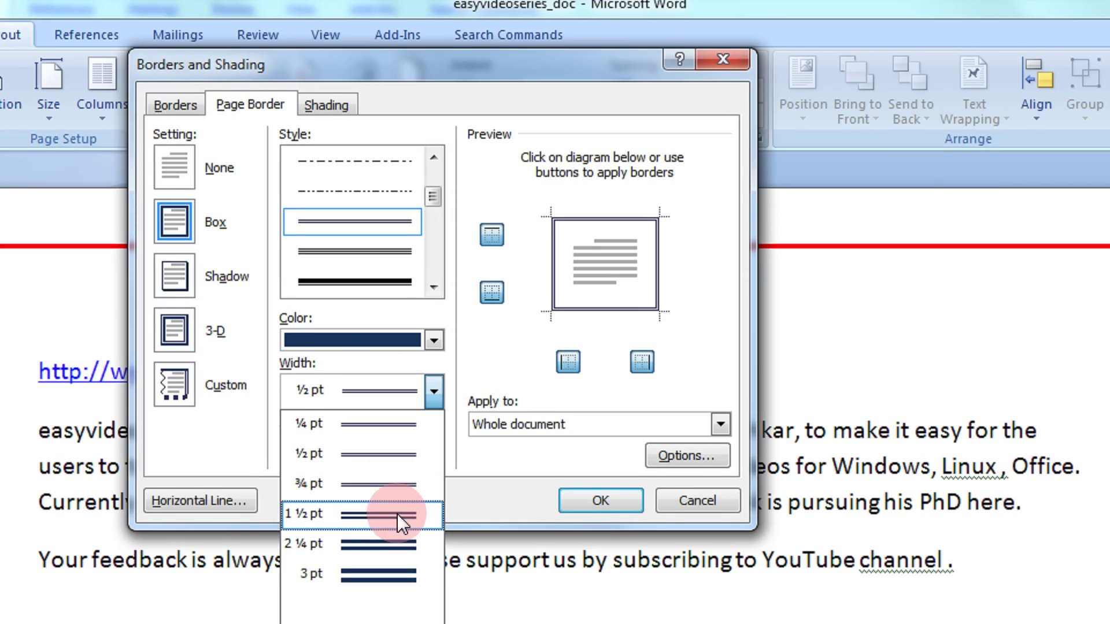
left_click(397, 519)
left_click(433, 267)
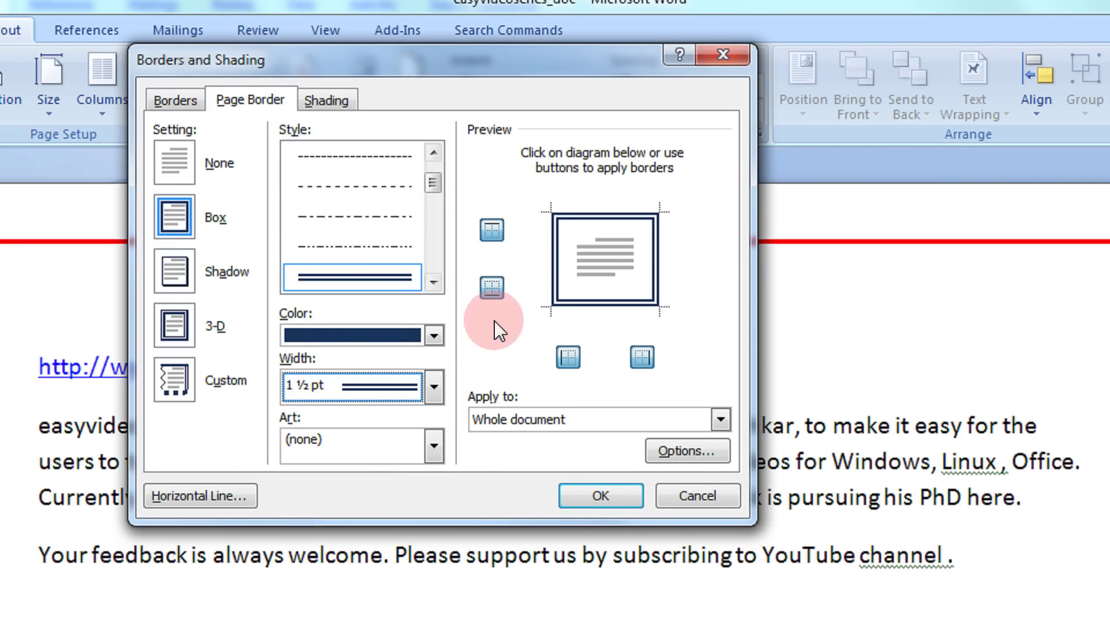
- Use yellow star art, 12 pt wide, as the page border for the whole document
left_click(390, 462)
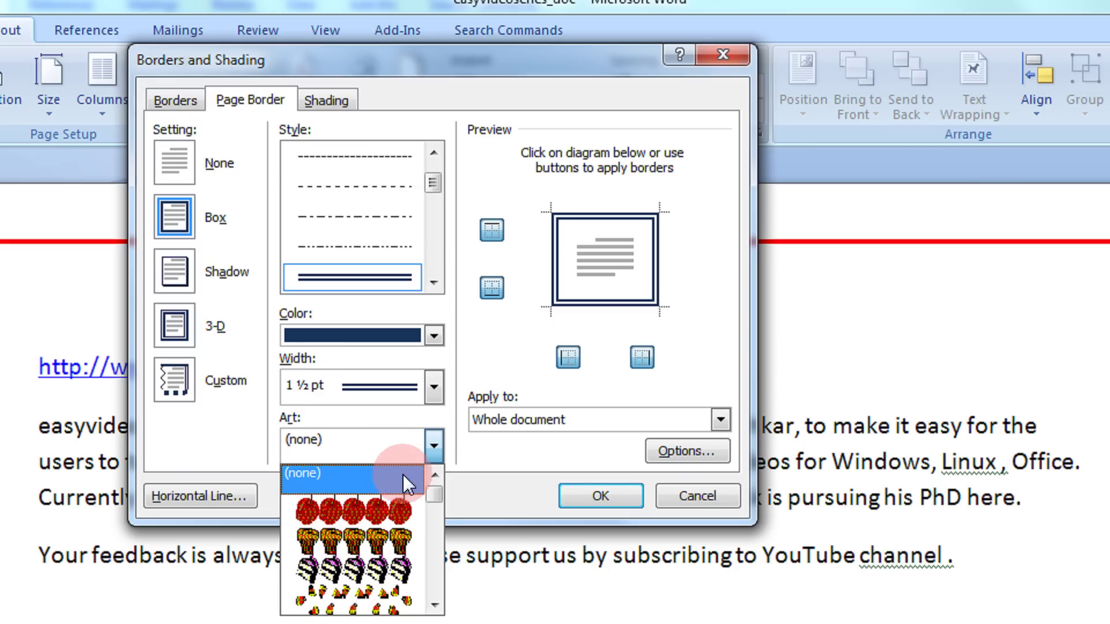
left_click(434, 507)
left_click(433, 506)
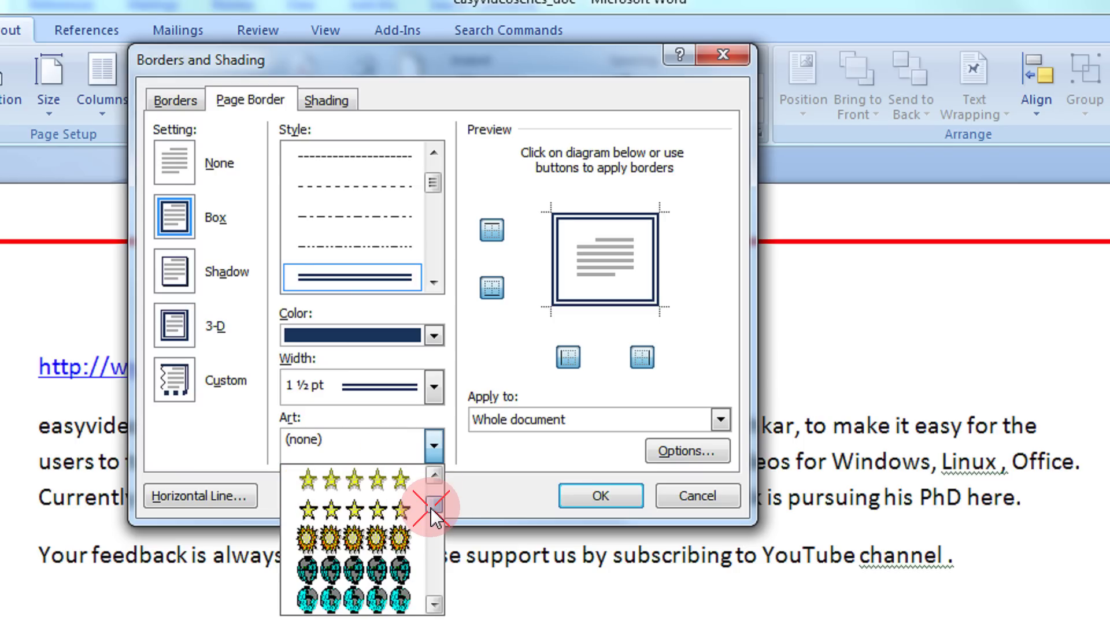
left_click(390, 490)
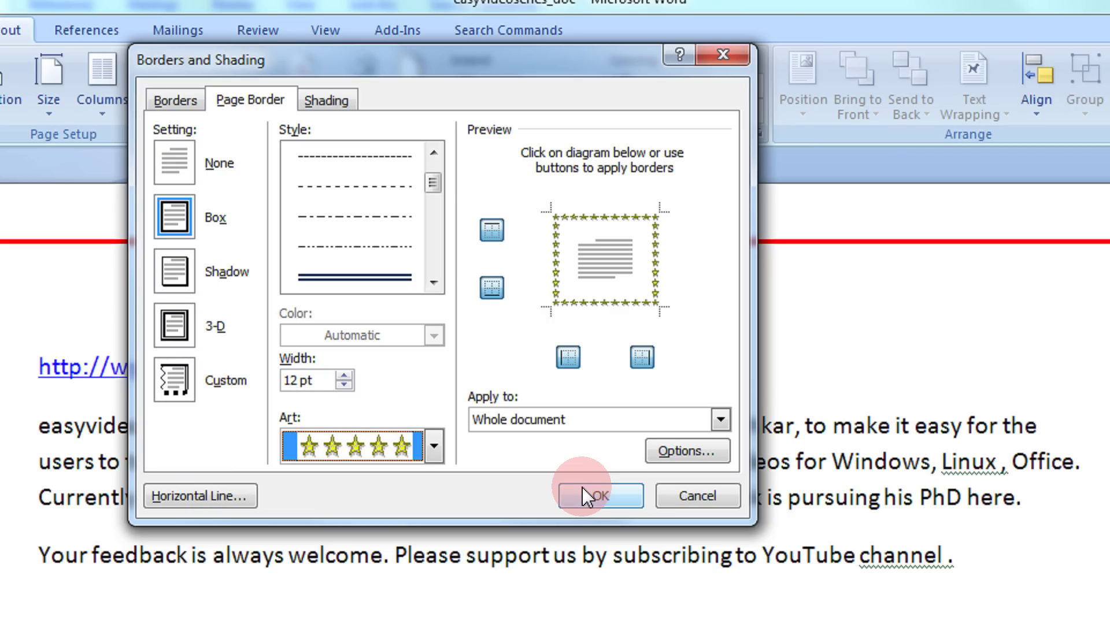
left_click(340, 97)
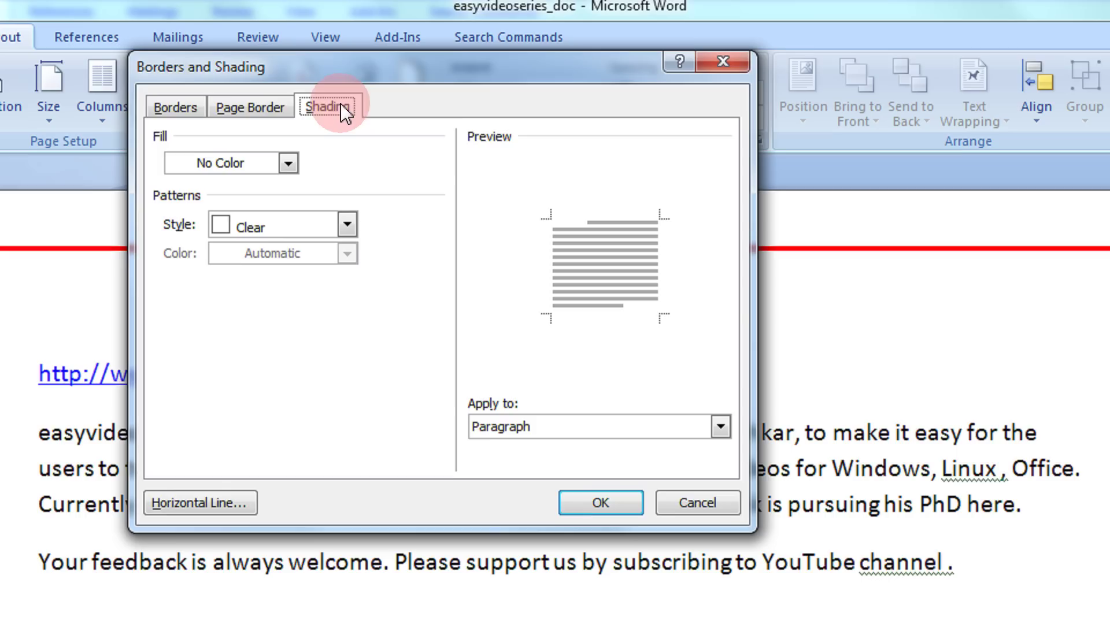
left_click(269, 108)
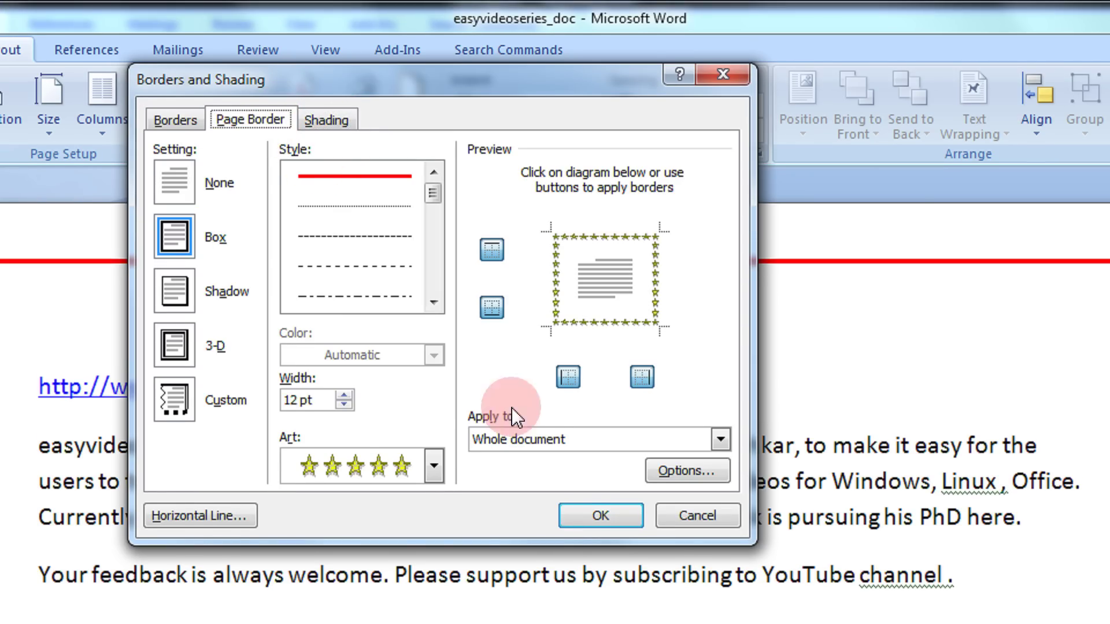
left_click(595, 516)
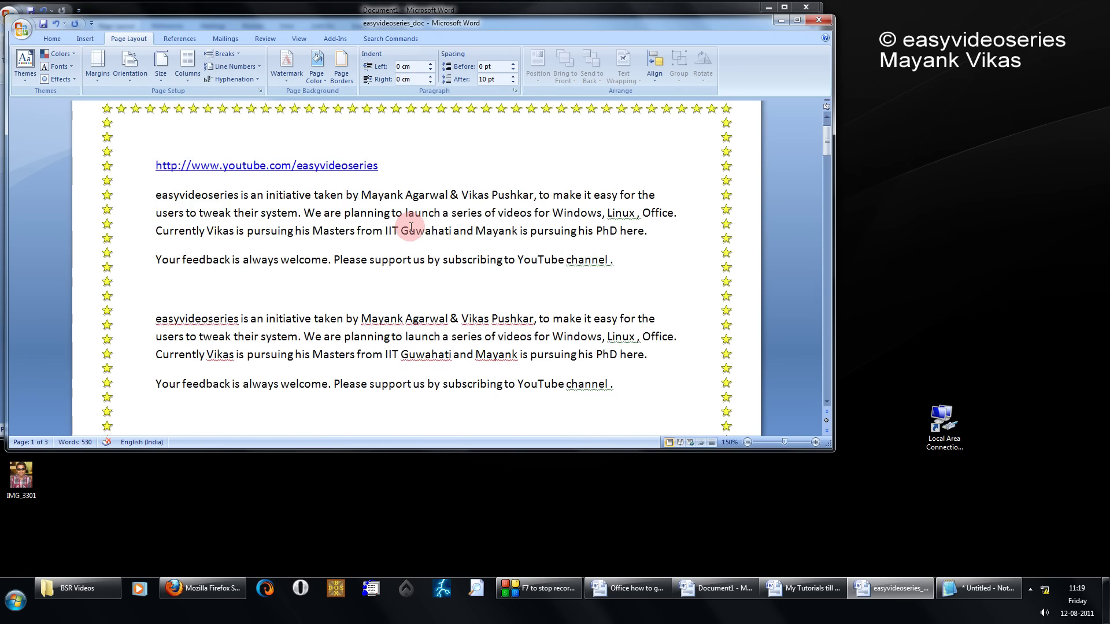
scroll(553, 460, "down", 8)
scroll(461, 230, "down", 5)
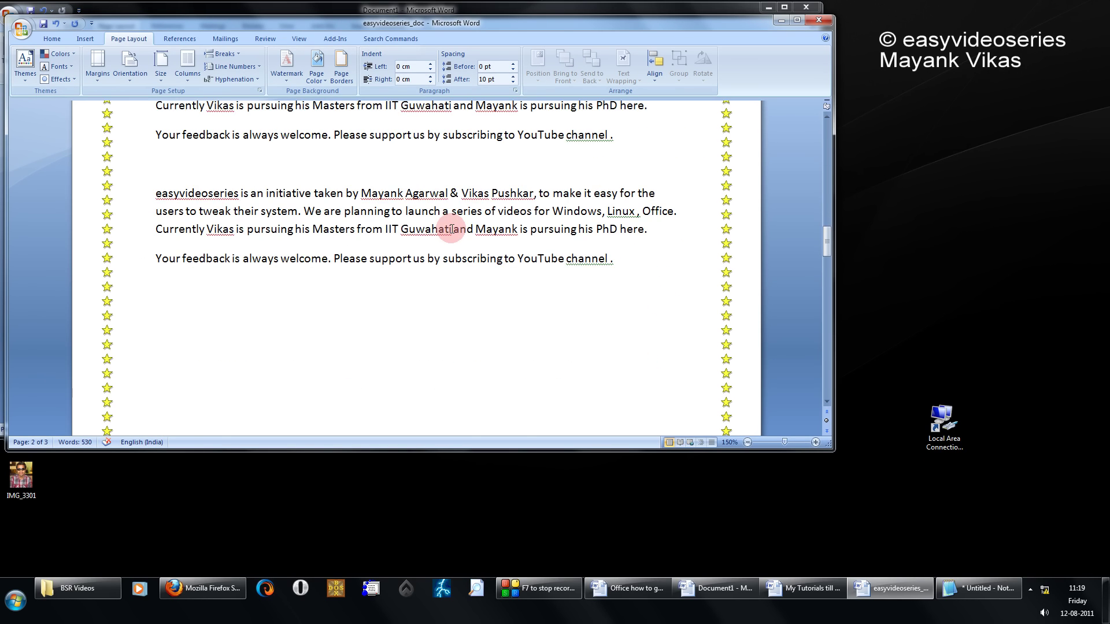
scroll(451, 229, "up", 10)
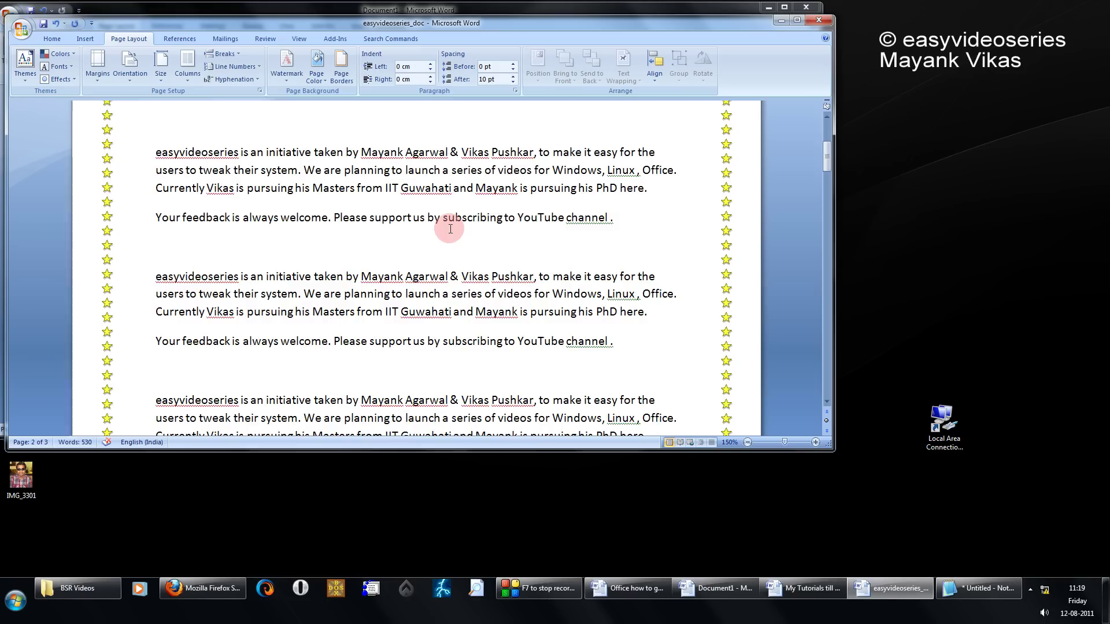
scroll(450, 229, "up", 3)
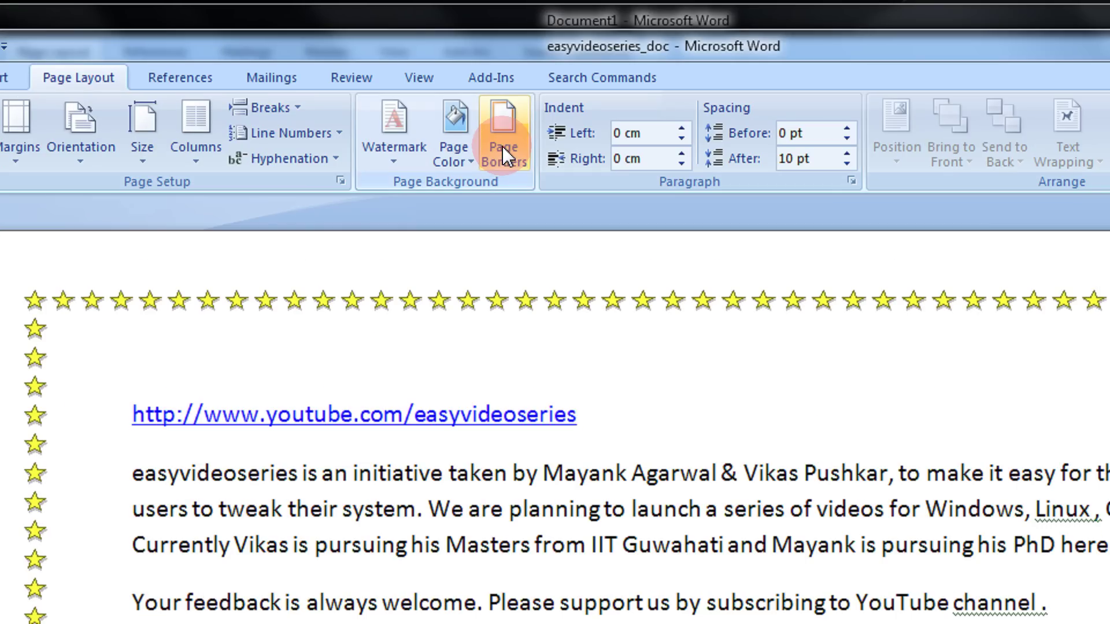
- Set the page border to None to remove the stars
left_click(342, 63)
left_click(279, 209)
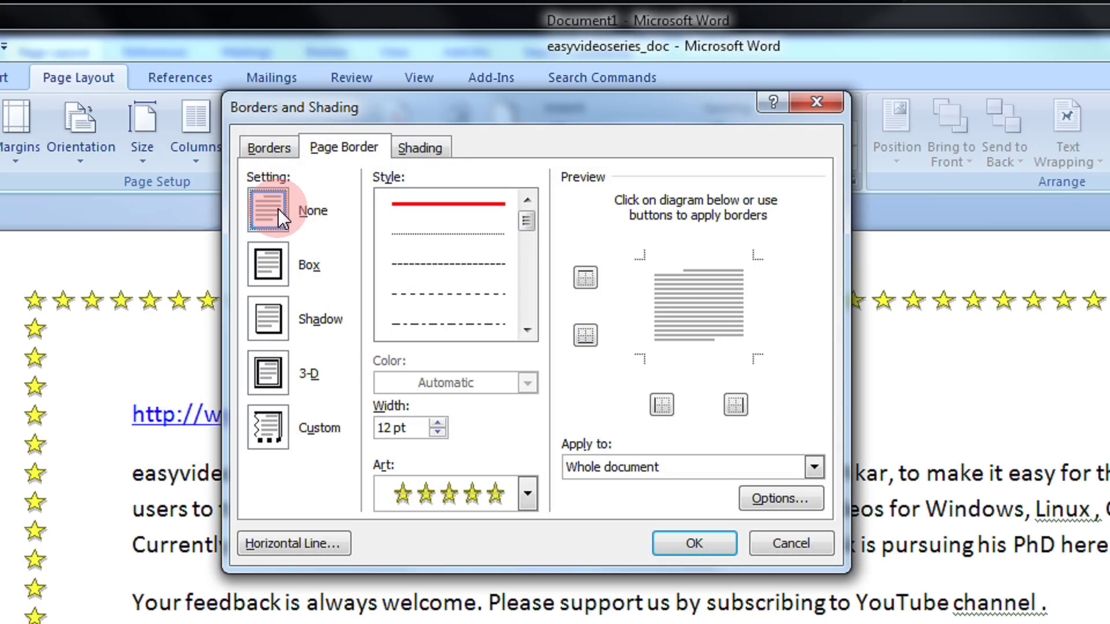
left_click(687, 543)
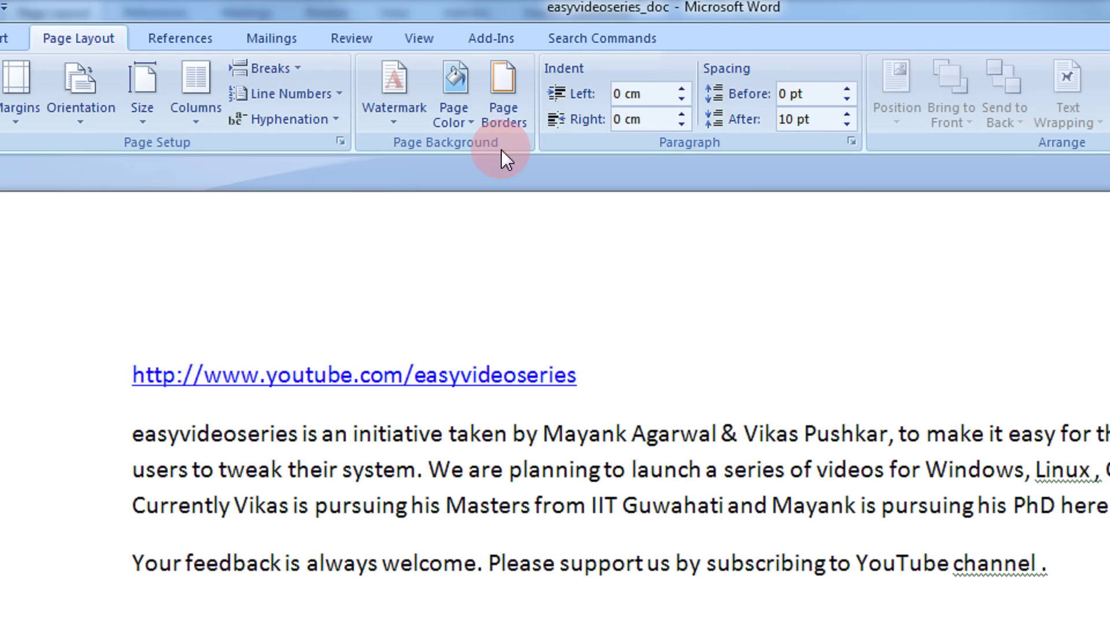
- Apply a red 2¼ pt box border with the right, bottom and top sides removed, leaving only the left line
left_click(504, 107)
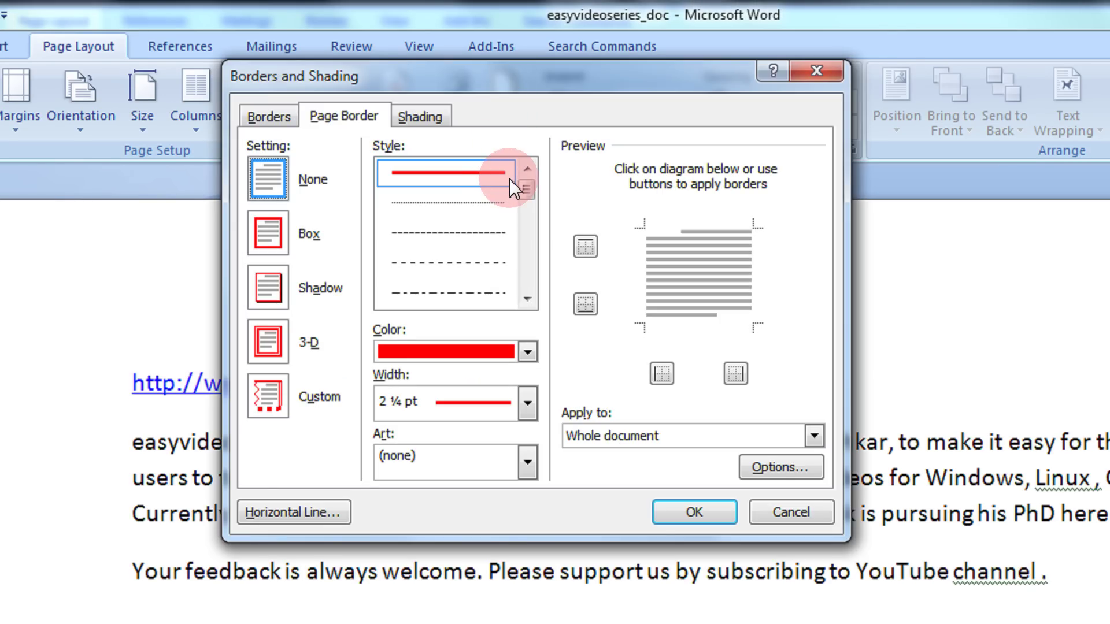
left_click(271, 229)
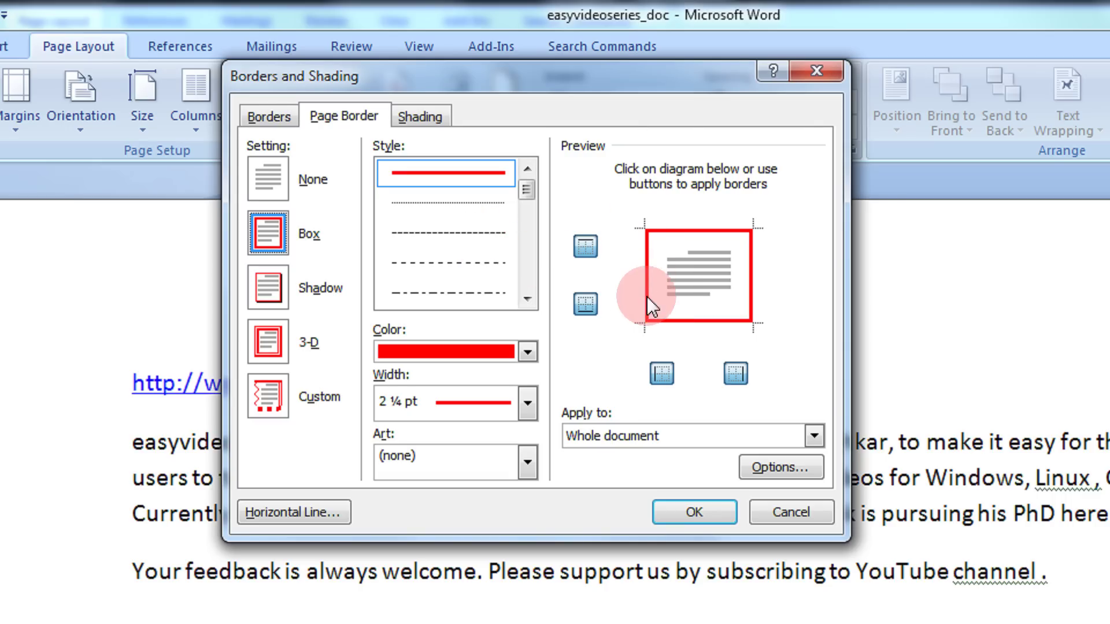
left_click(735, 373)
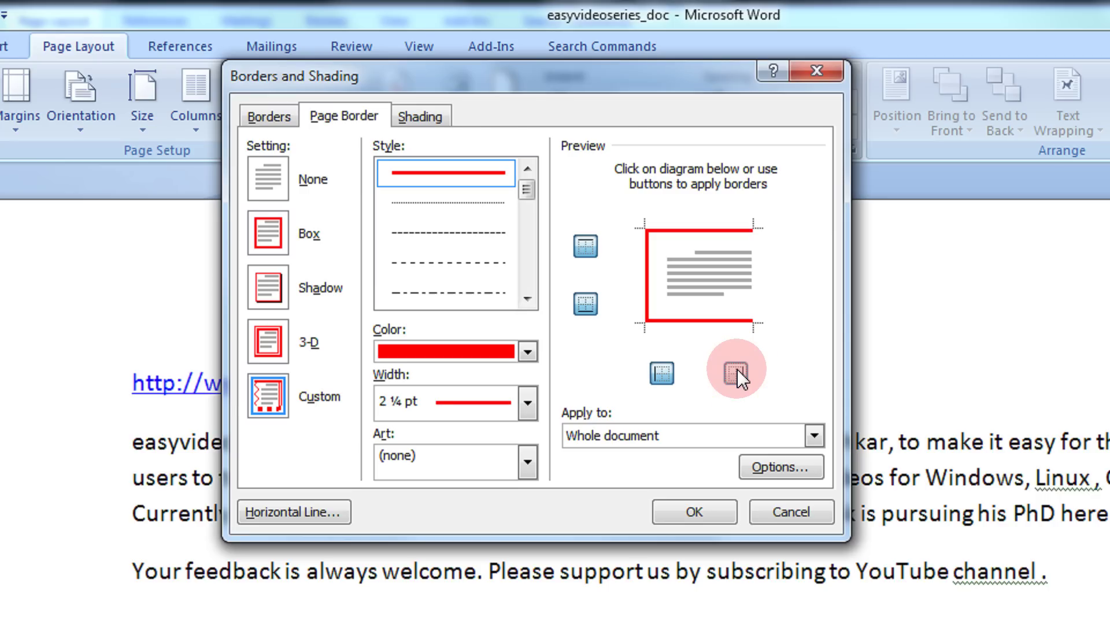
left_click(587, 307)
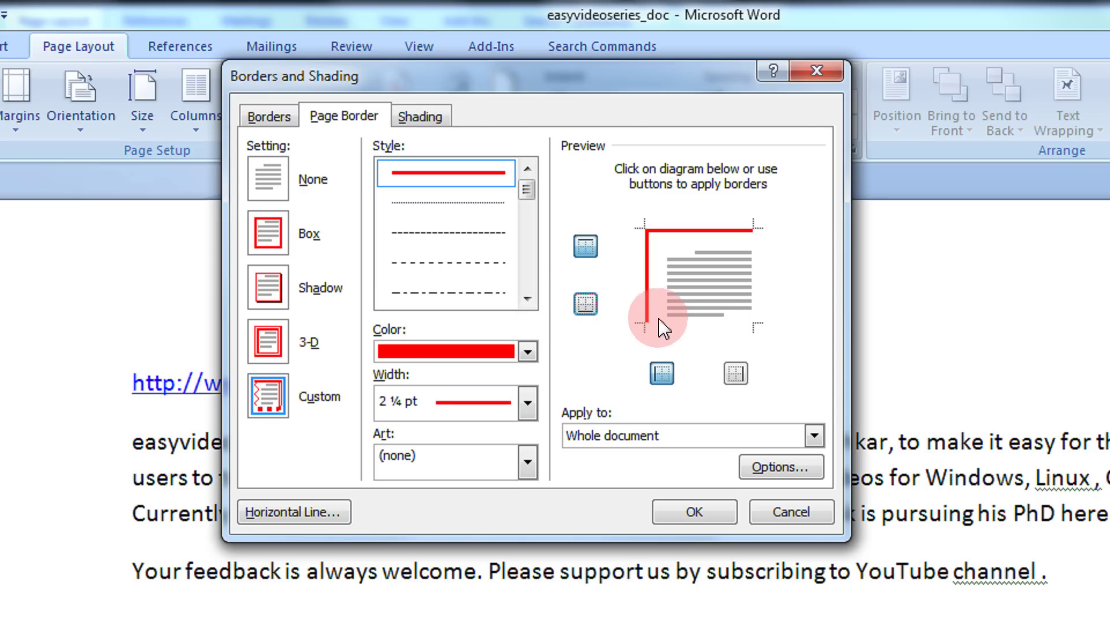
left_click(586, 247)
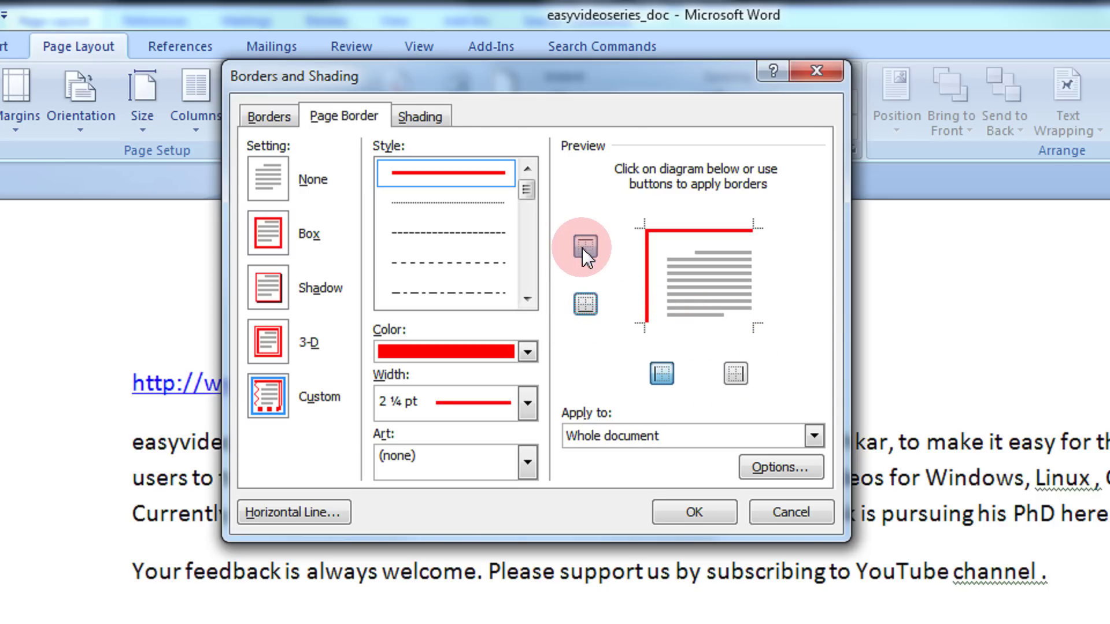
left_click(653, 232)
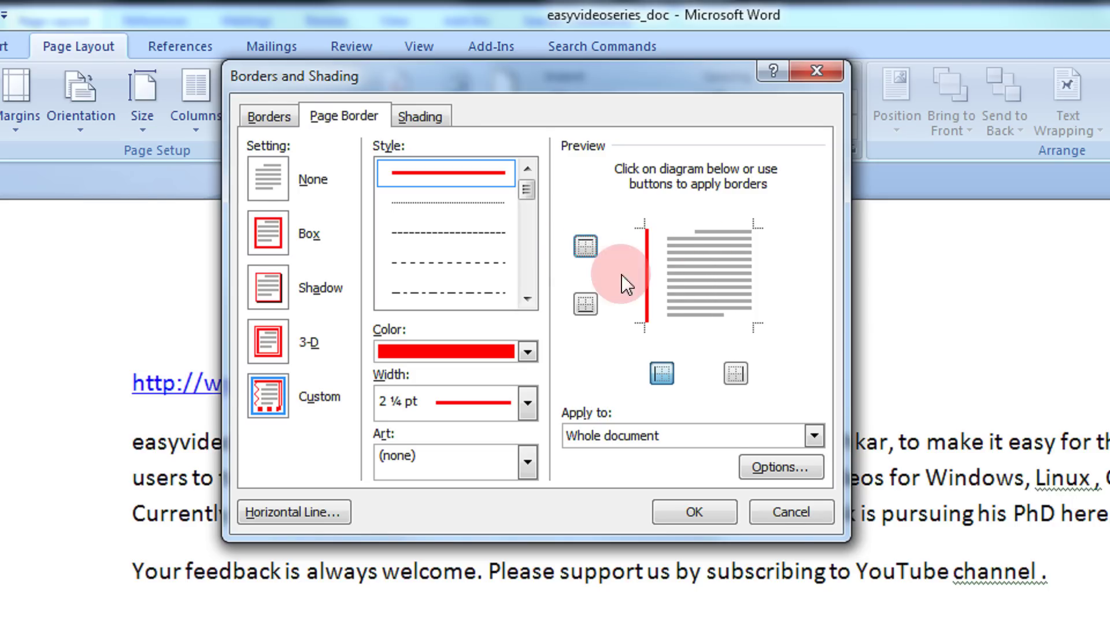
left_click(700, 511)
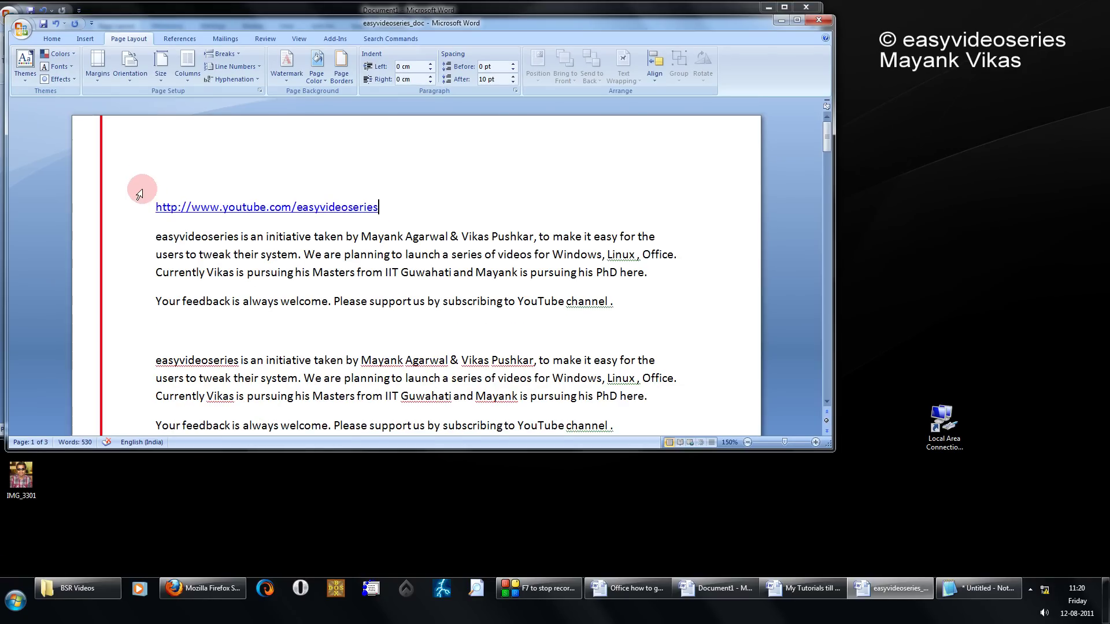
scroll(109, 403, "down", 3)
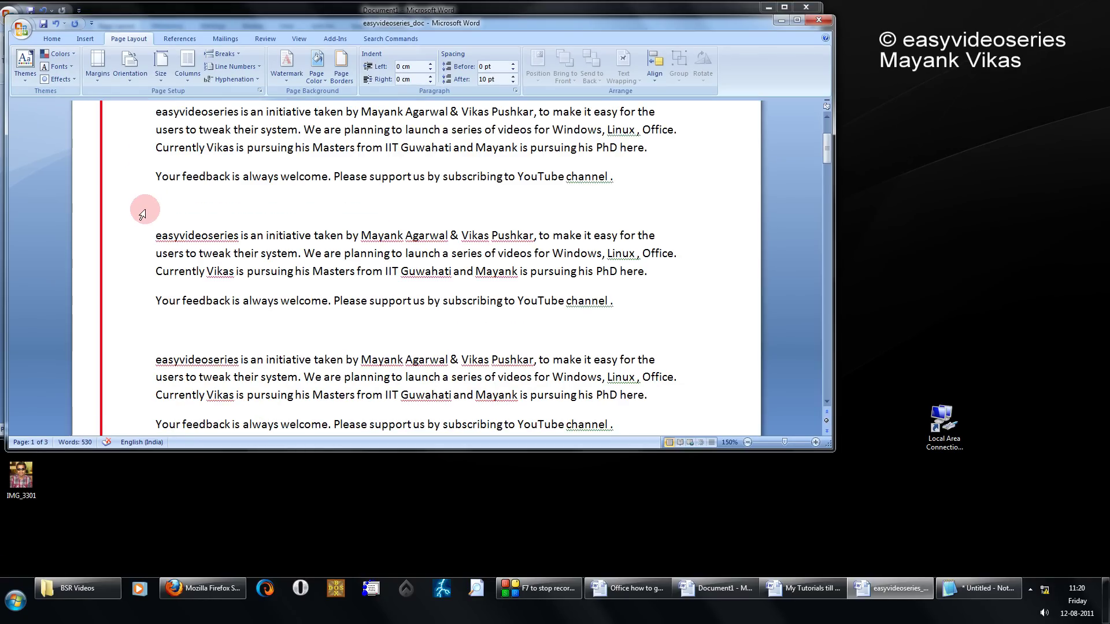
scroll(143, 218, "down", 15)
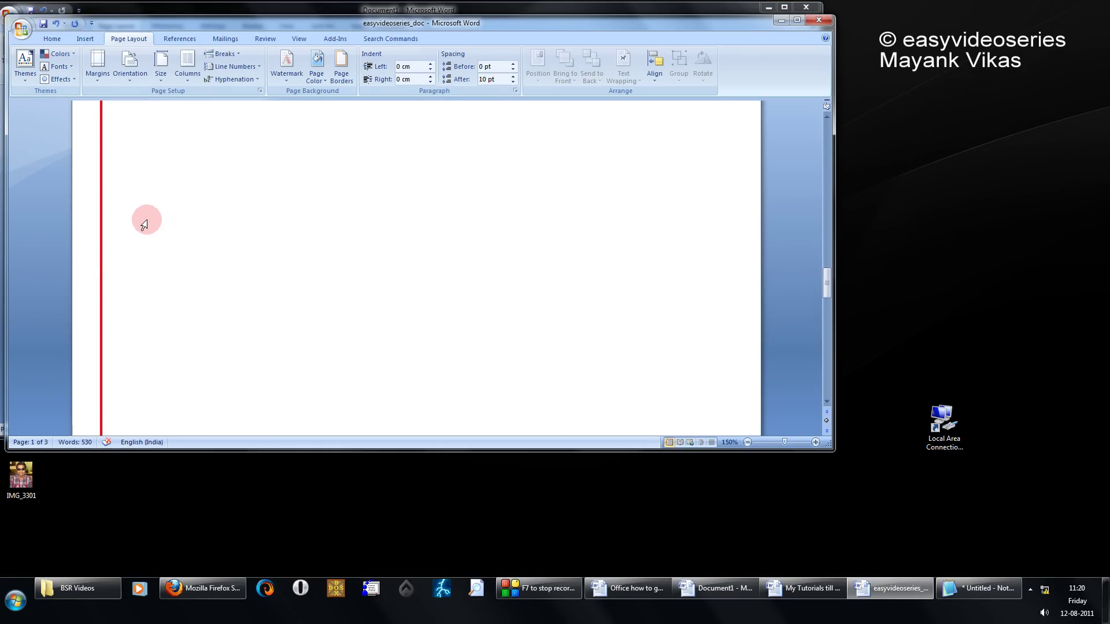
scroll(145, 227, "down", 6)
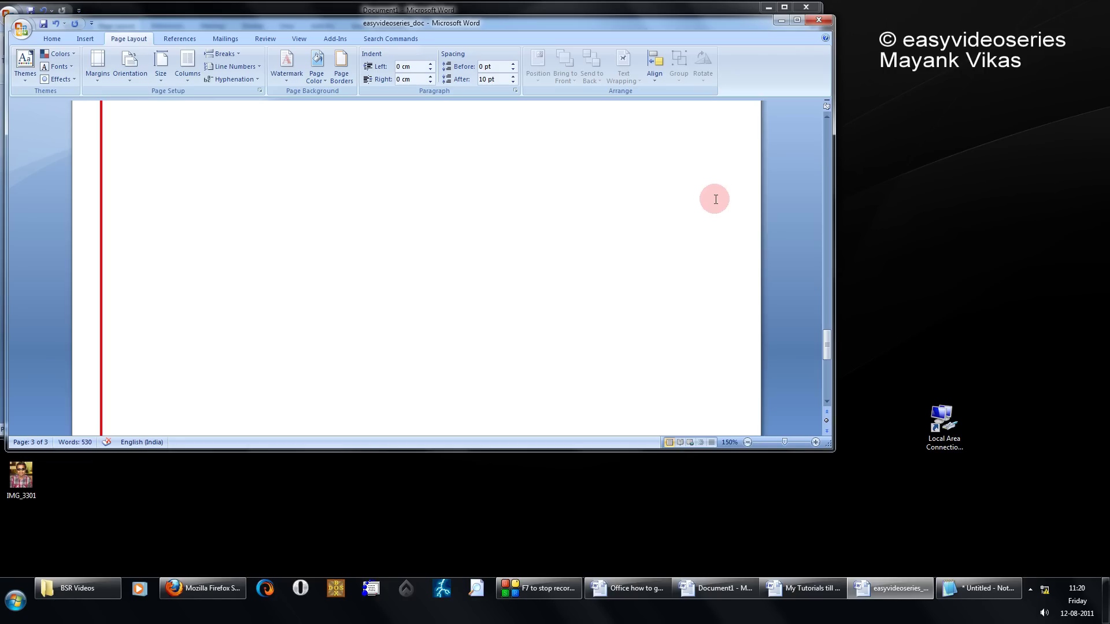
left_click(850, 212)
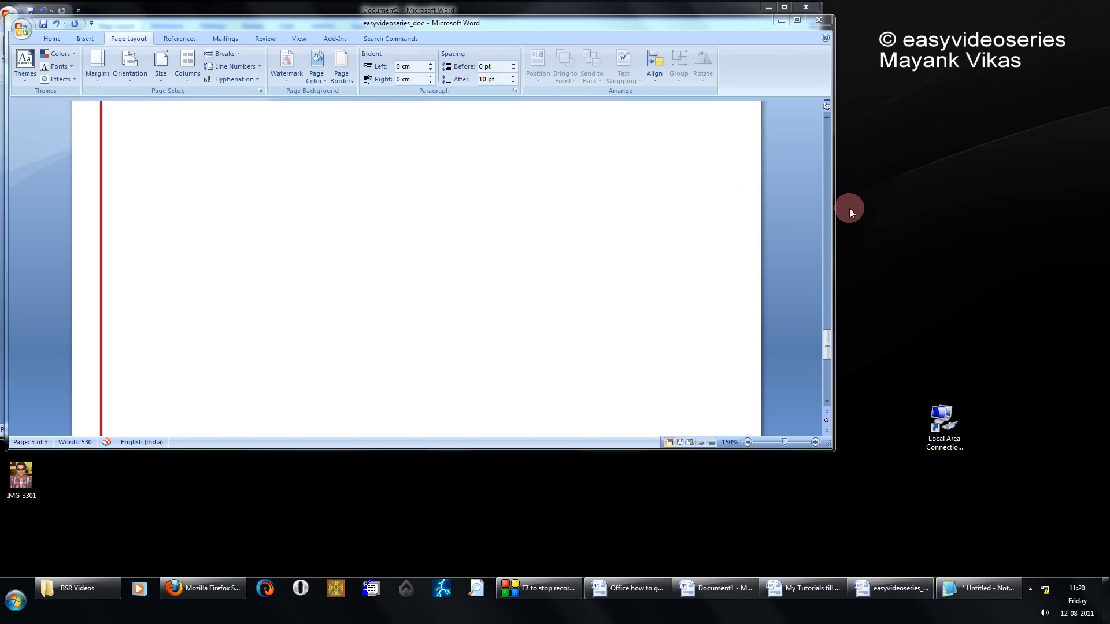